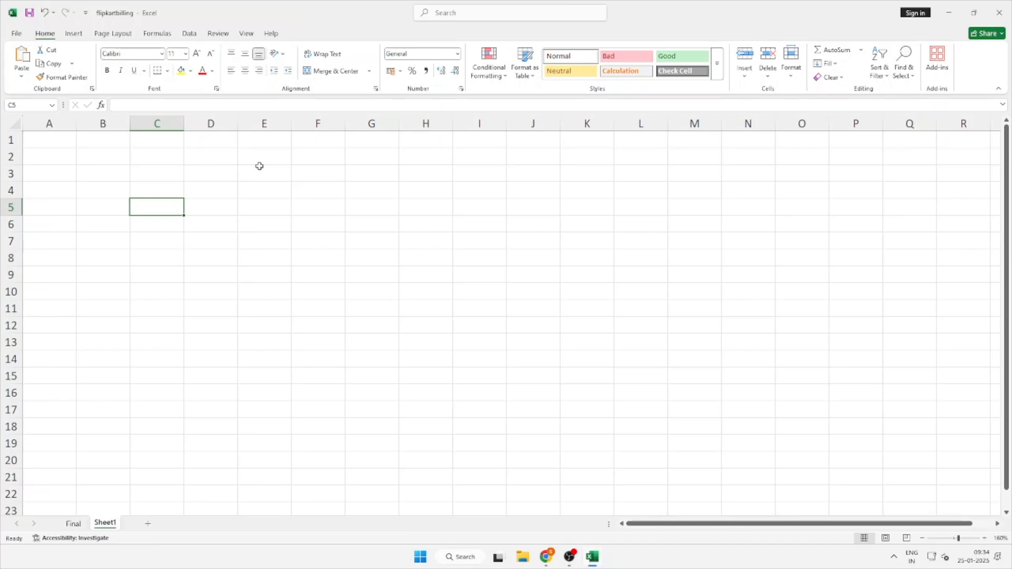
Enter the heading Exp in cell C5
text(Exp[)
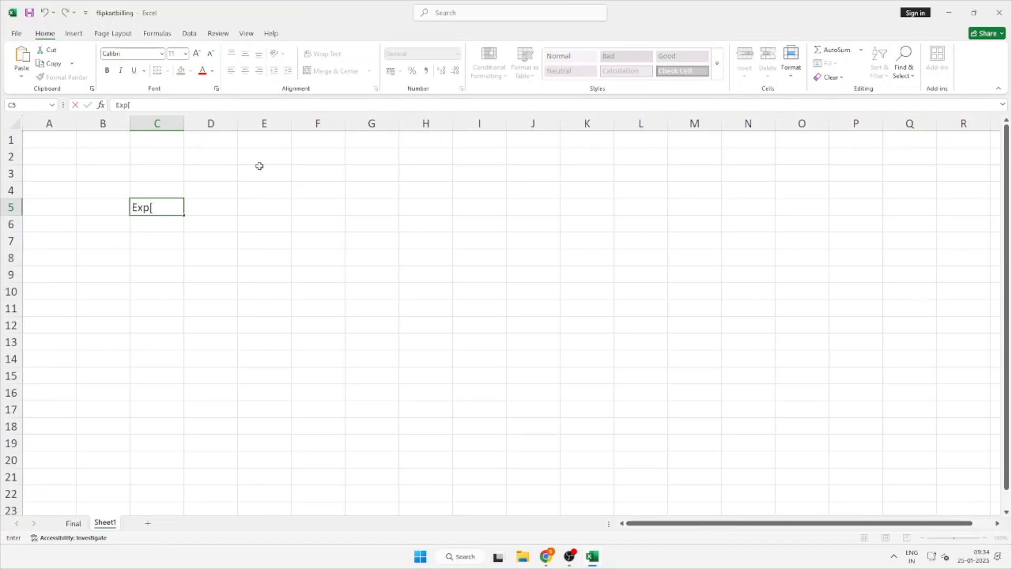
key(Tab)
key(Left)
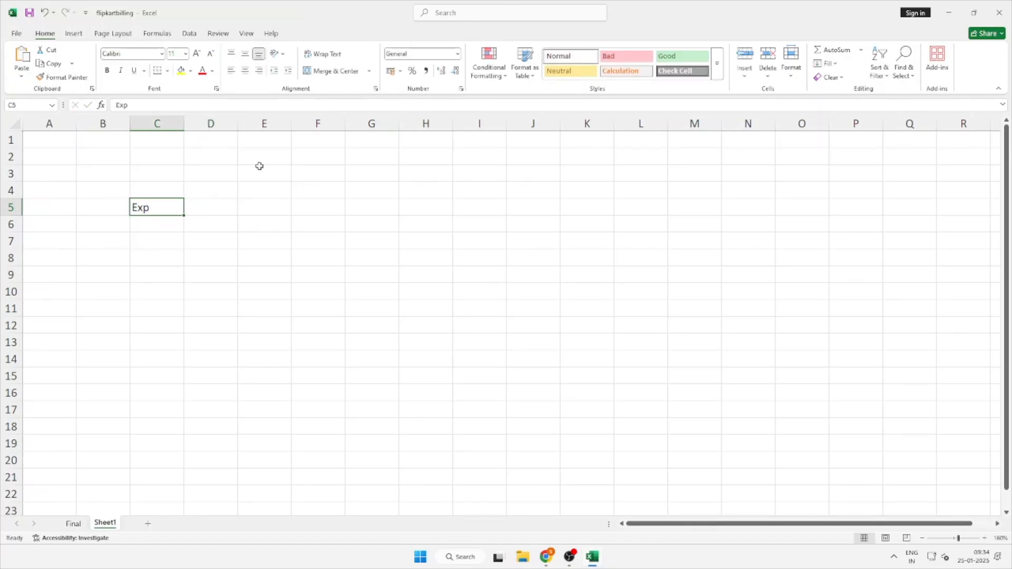
key(Right)
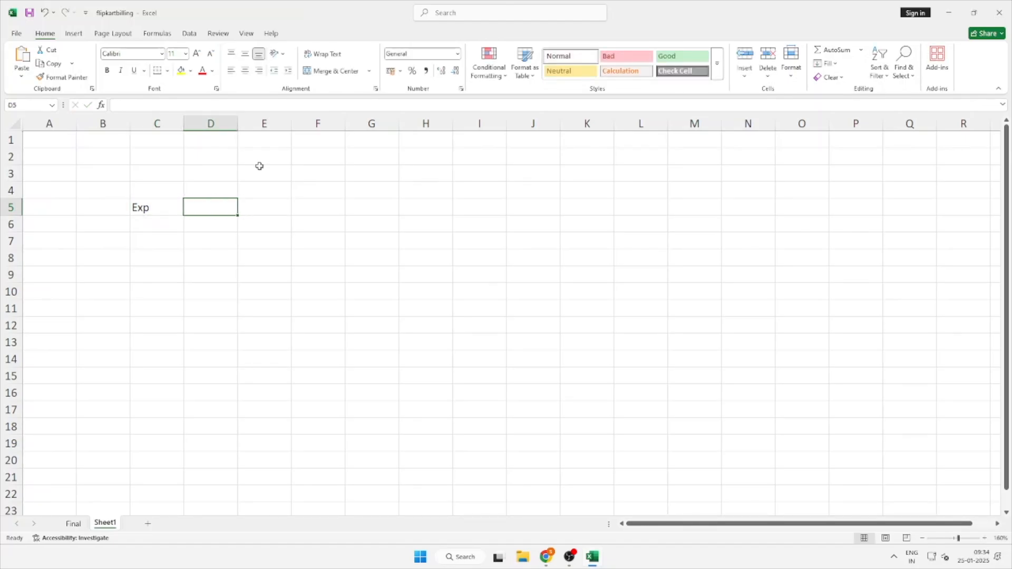
Enter the heading Amount in cell D5
text(Amount)
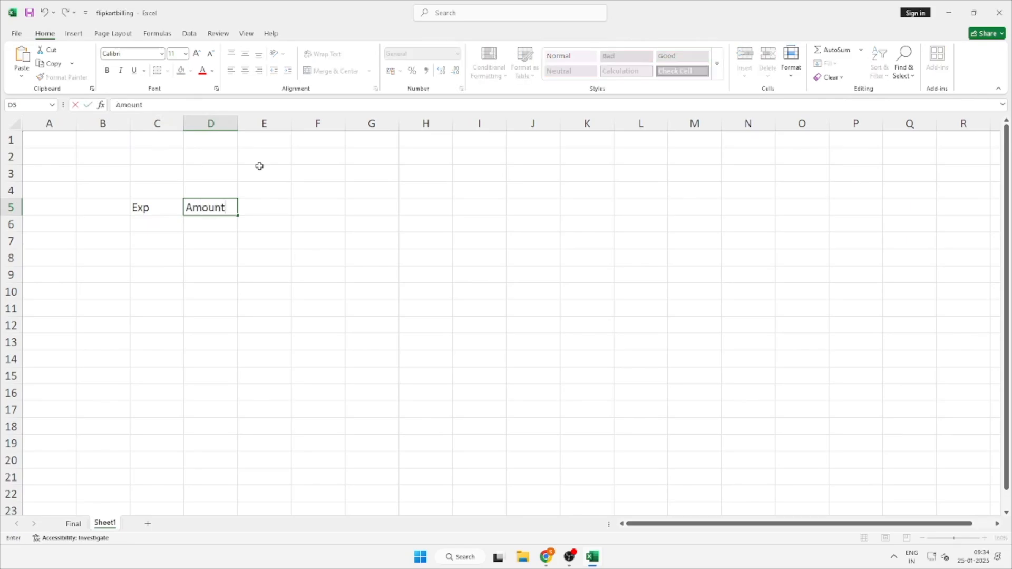
key(Tab)
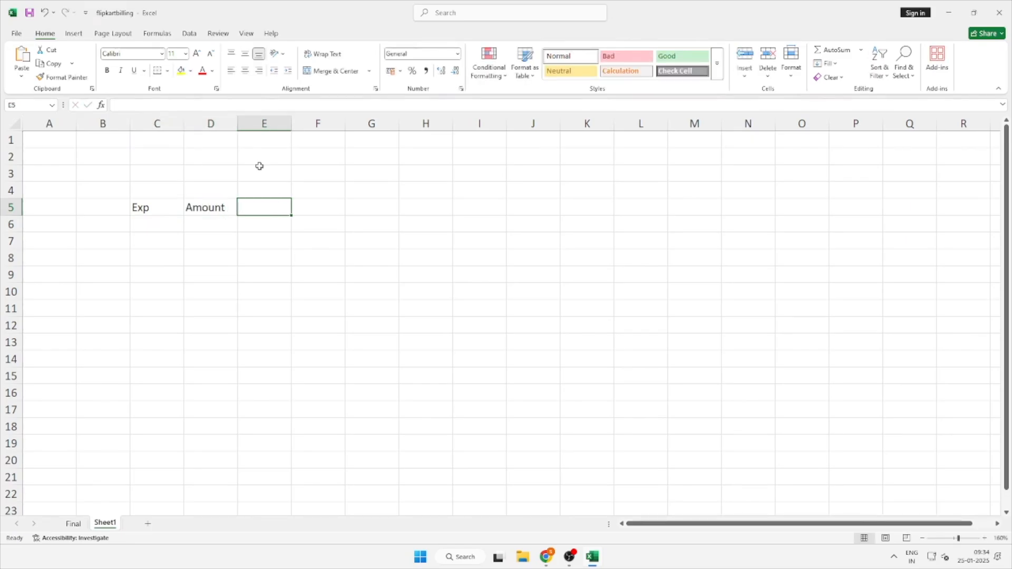
text(Q)
key(Escape)
key(Left)
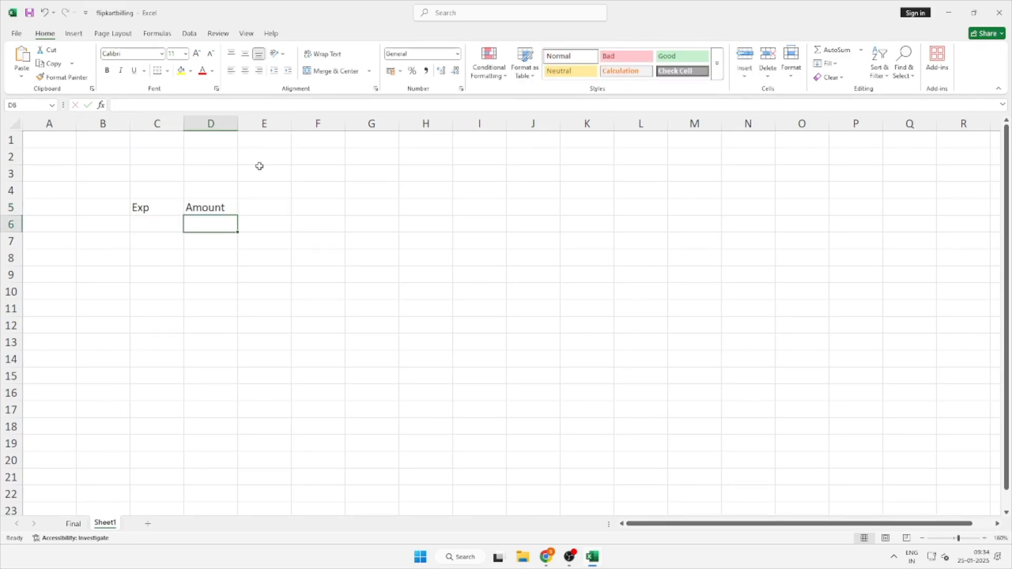
Enter the headings Price, Qu. and Total in cells D5 to F5
text(Price)
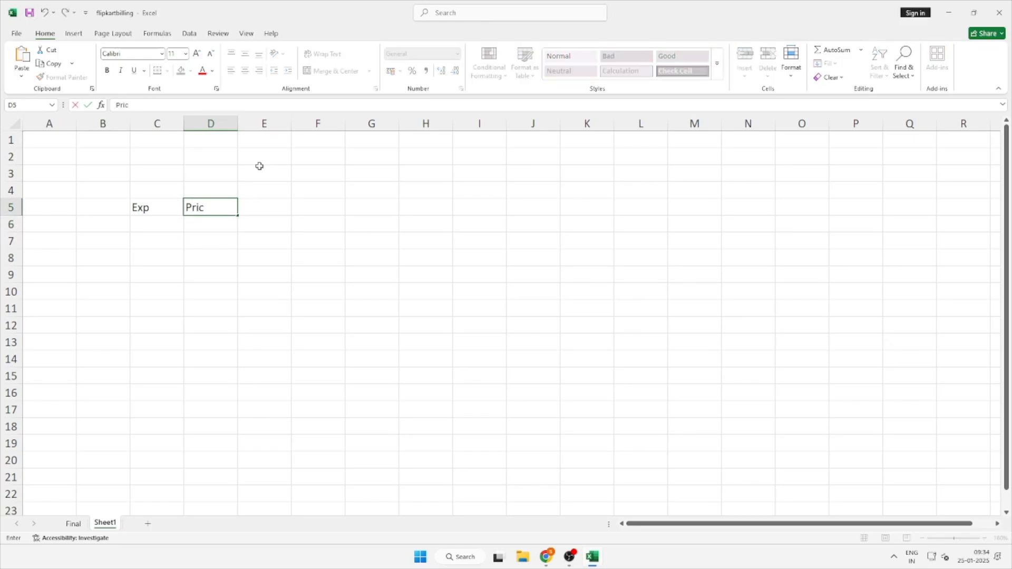
key(Tab)
text(Qu)
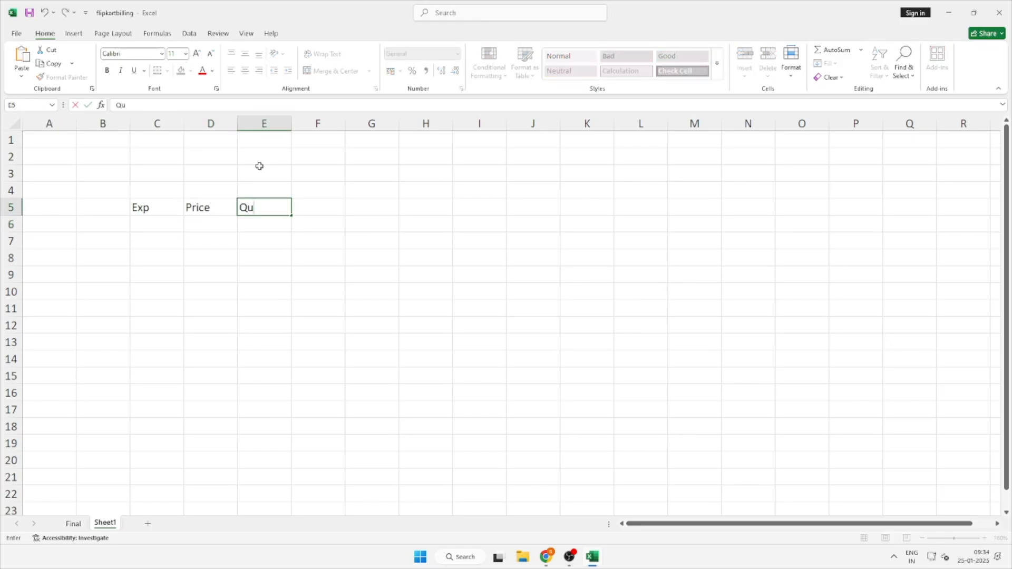
text(.)
key(Tab)
text(TR)
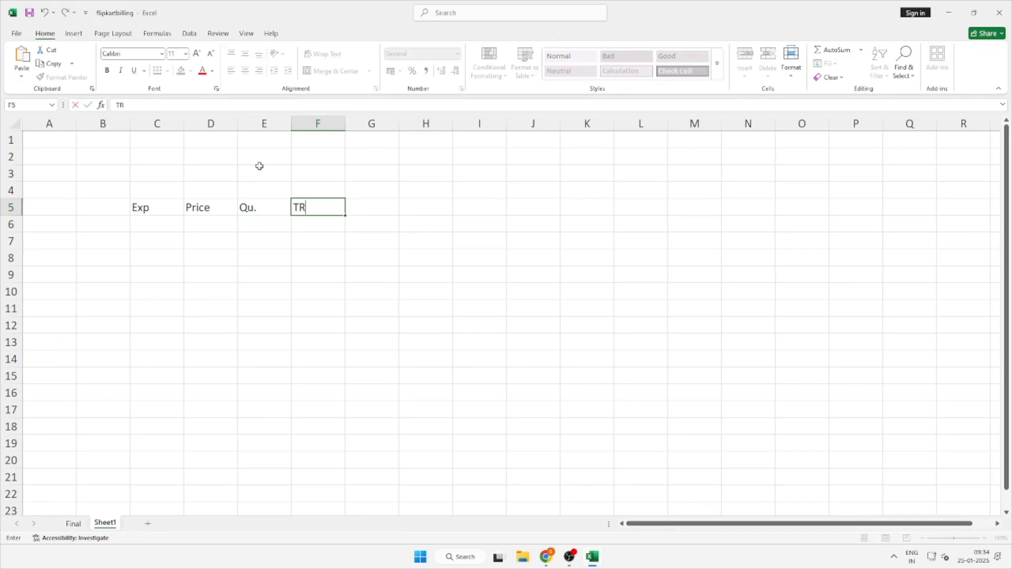
key(BackSpace)
text(otal)
key(Return)
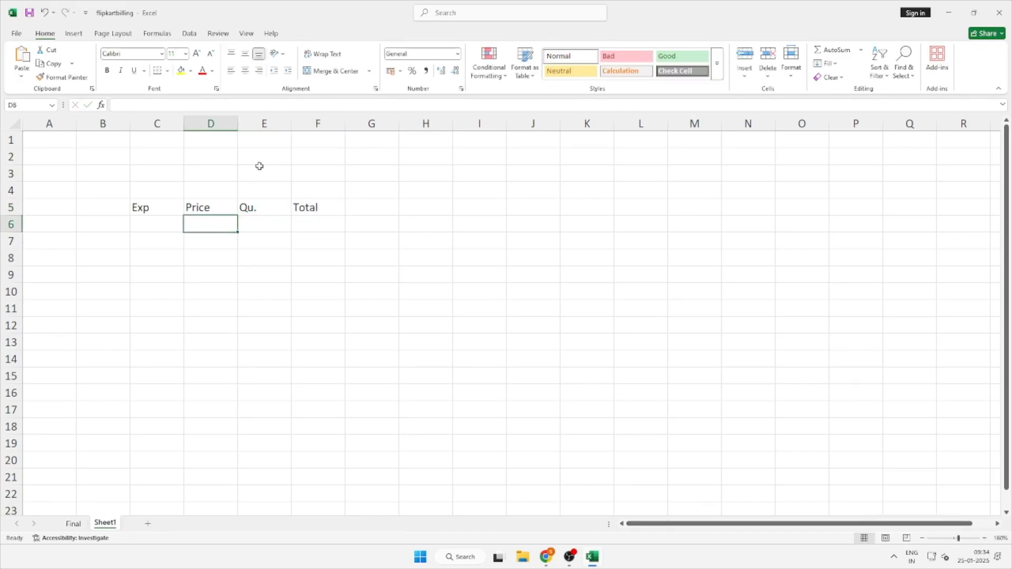
Fill the first expense row under the headings with Internet, price 1000 and quantity 1
key(Up)
key(Left)
key(Down)
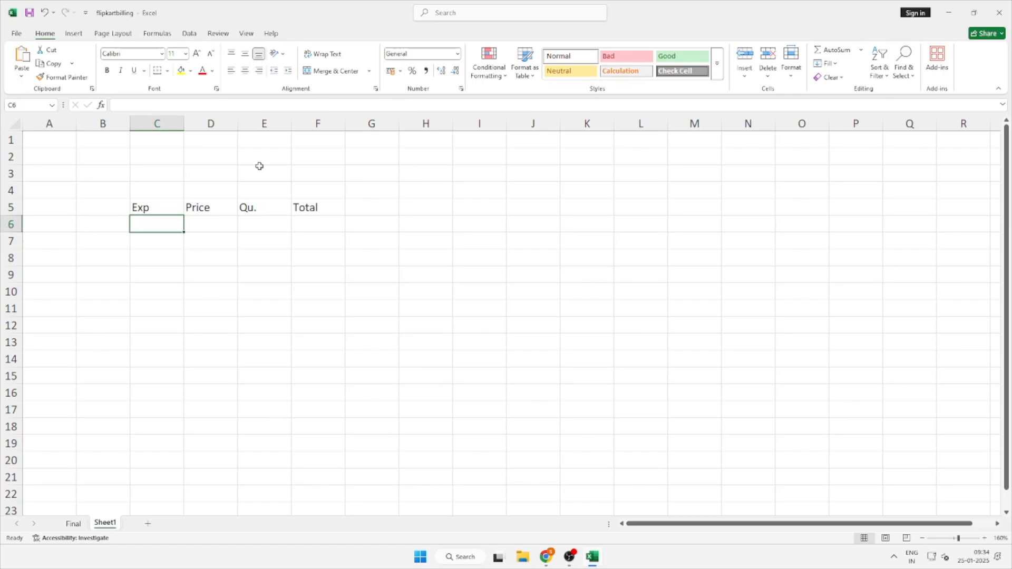
text(Internet)
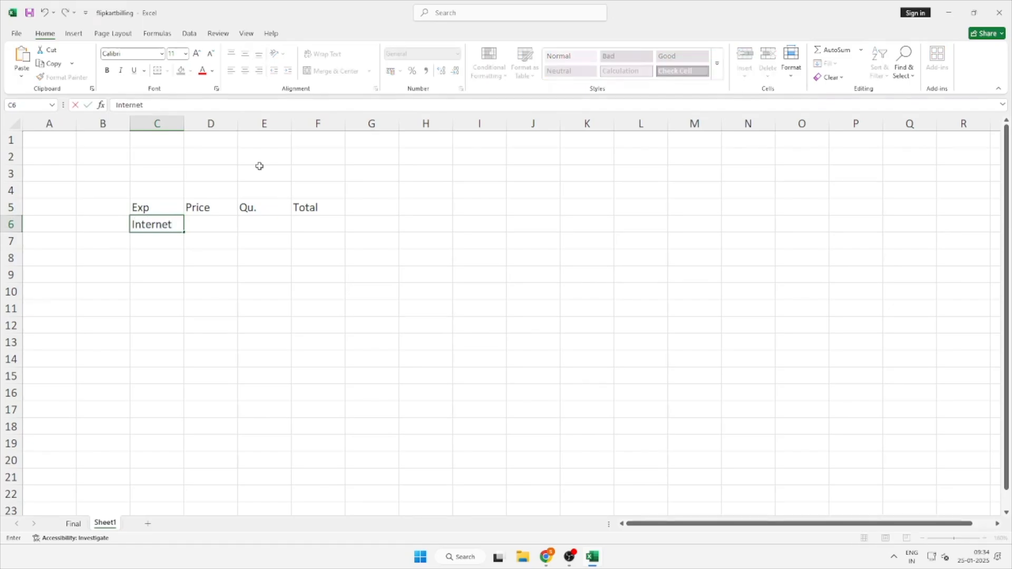
key(Tab)
text(1000)
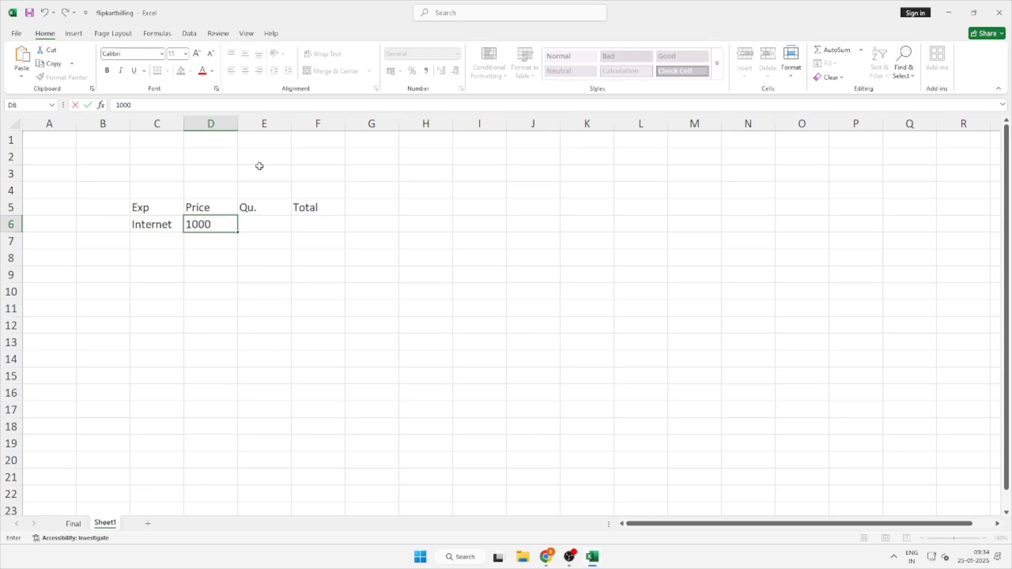
key(Tab)
text(1)
key(Tab)
Calculate the Internet row's total in F6 with the formula =D6*E6
text(=)
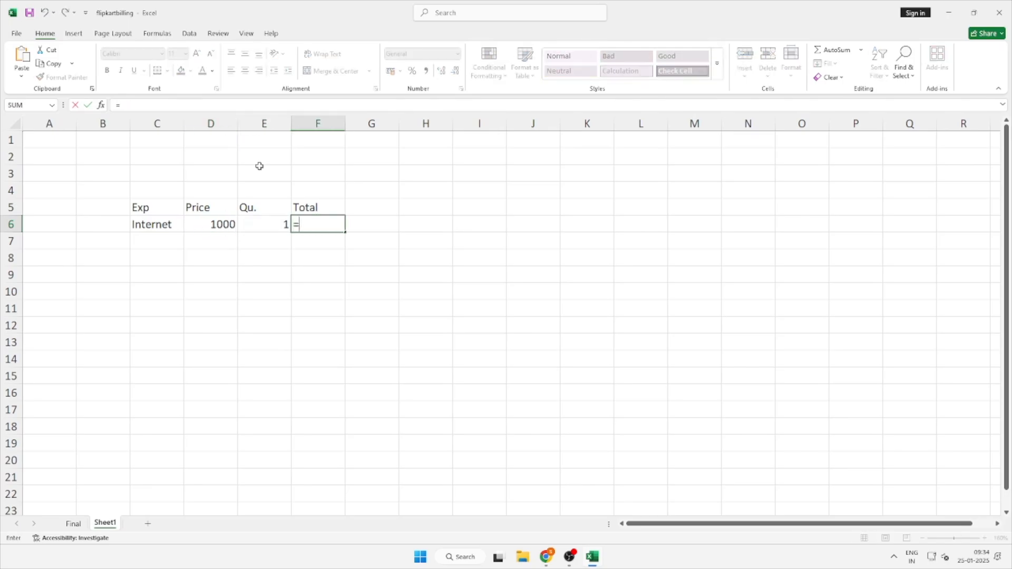
key(Left)
key(Left)
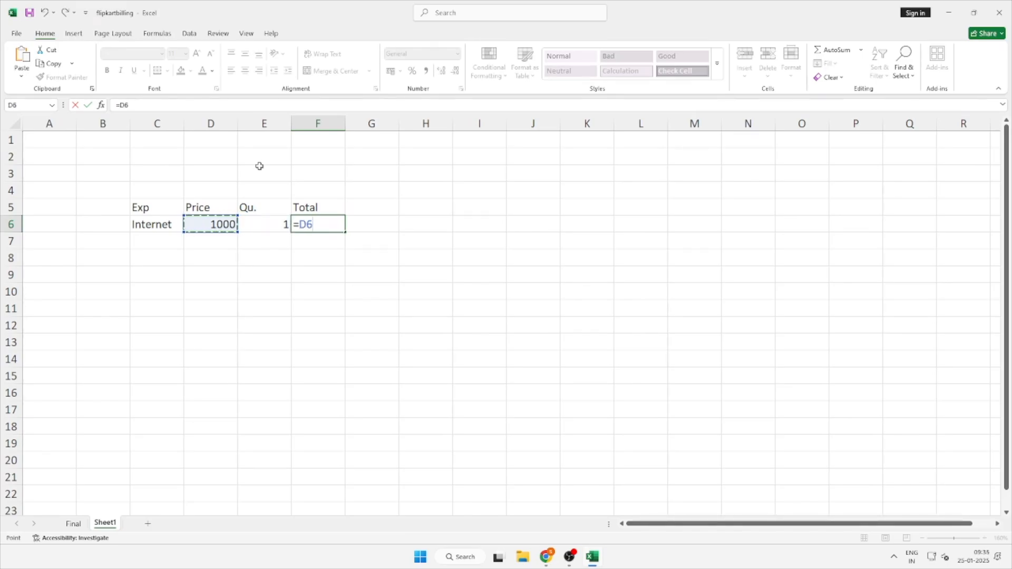
text(*)
key(Left)
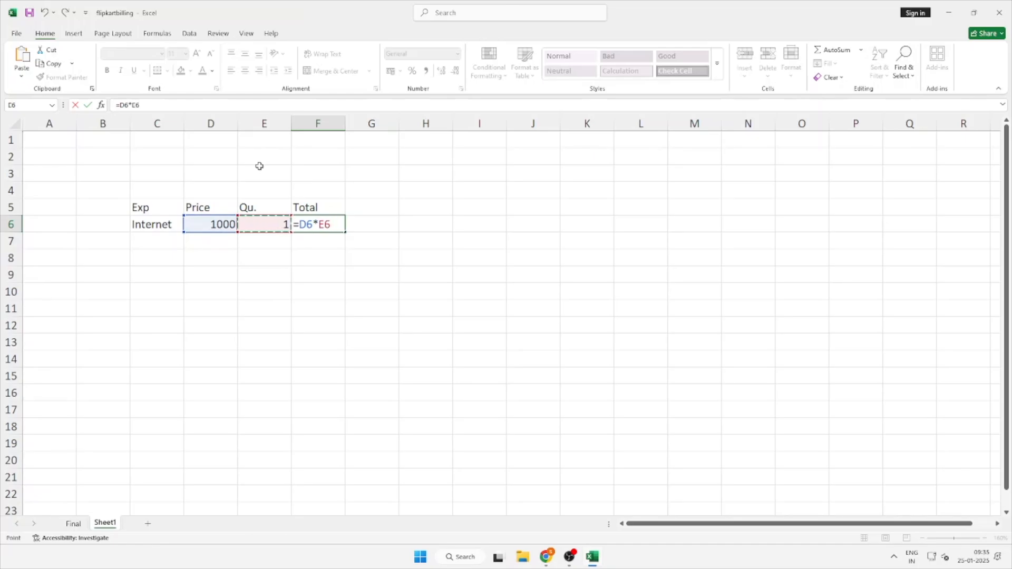
key(Return)
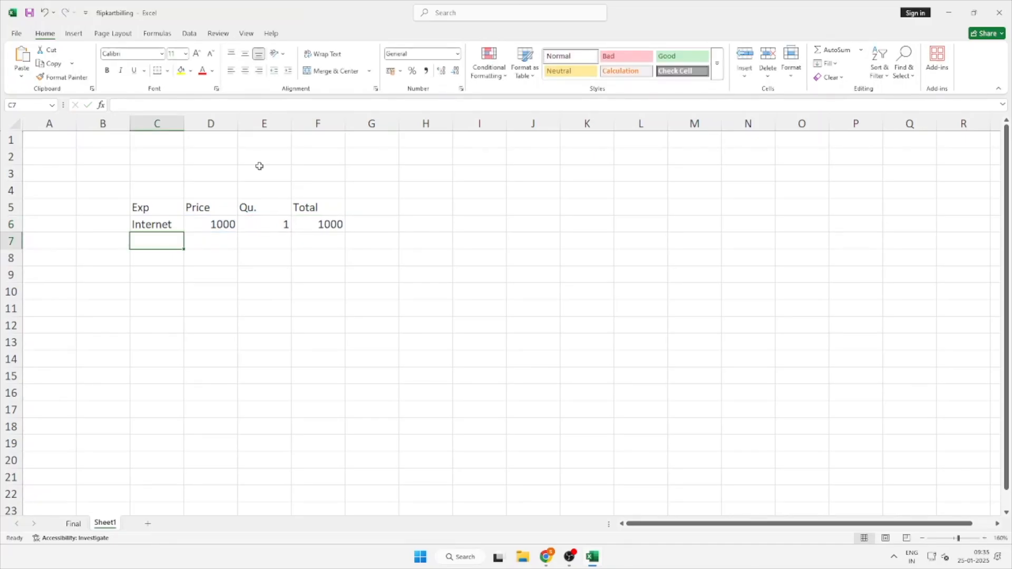
Examine the Price heading, the Internet row's price and its total cell at a larger magnification
scroll(250, 232, up, 6)
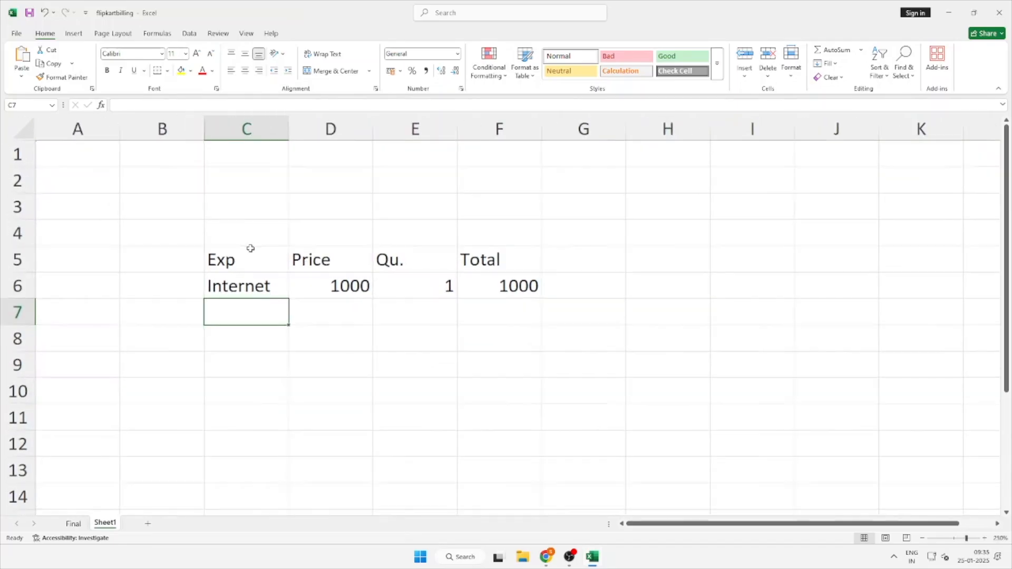
drag(704, 525, 656, 529)
double_click(338, 262)
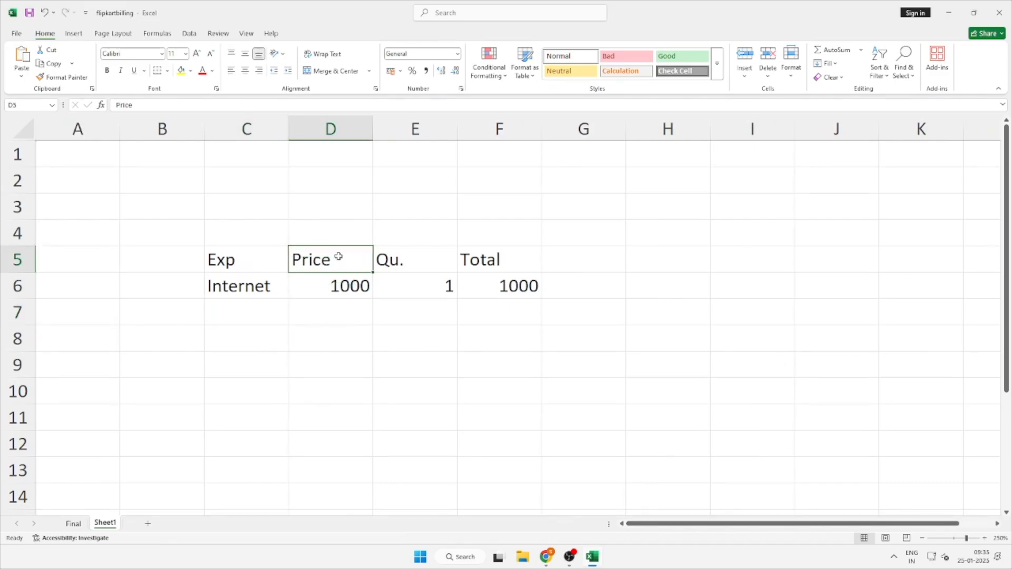
click(310, 290)
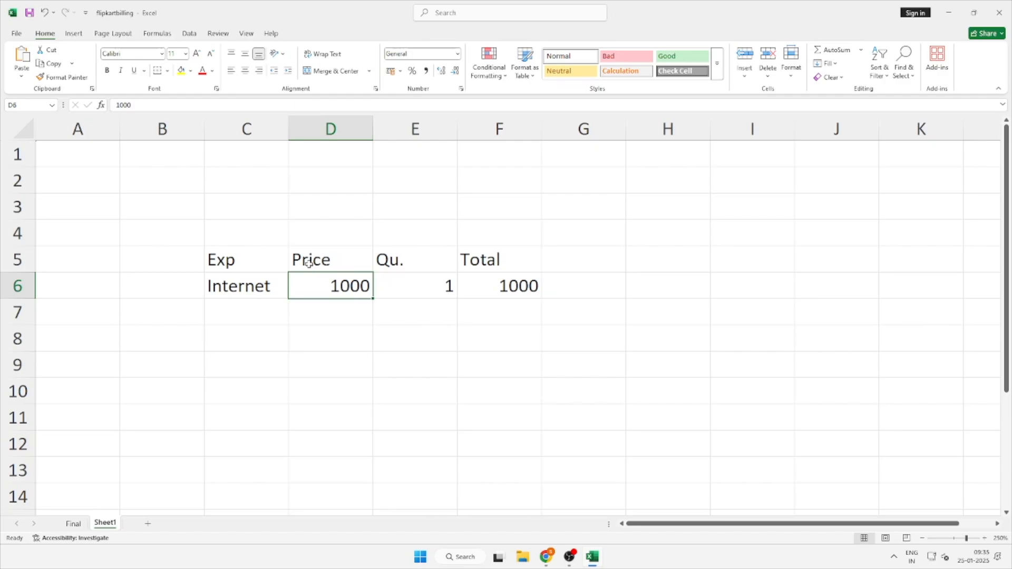
click(308, 262)
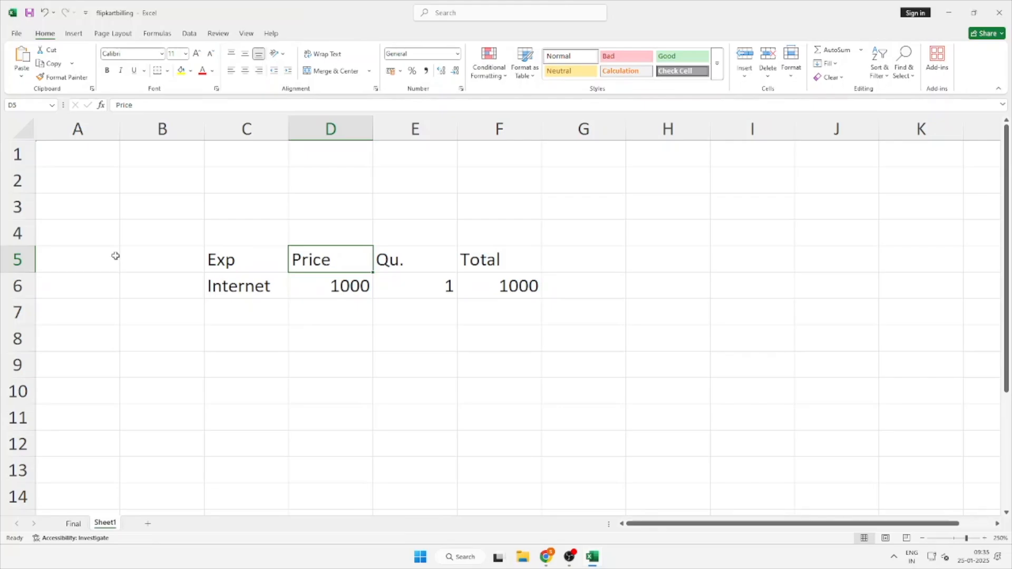
click(532, 285)
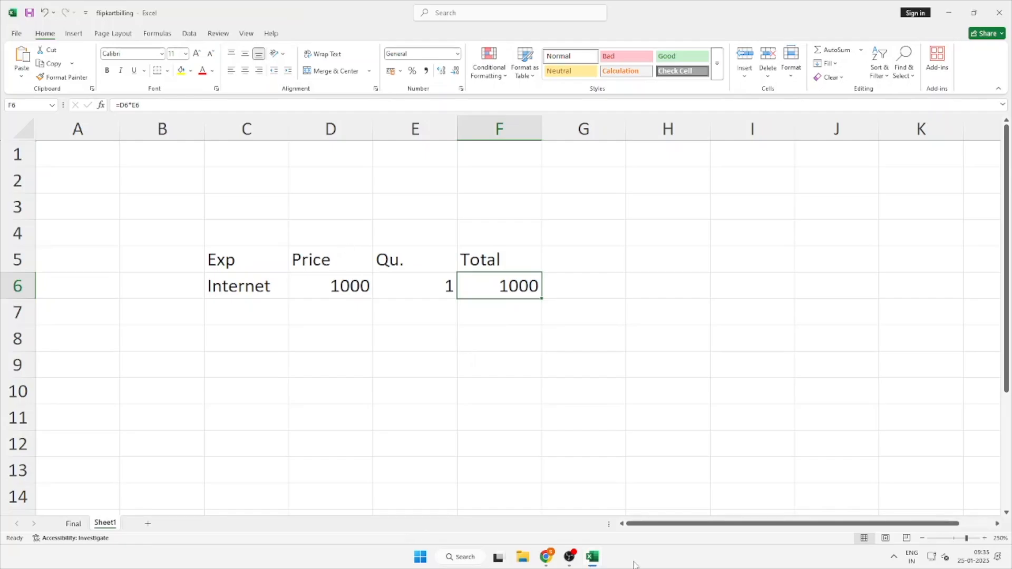
Switch to the Ziteboard whiteboard in Chrome and sketch a red box shaded along its left side, with a short handwritten label below
click(551, 557)
click(592, 555)
click(547, 557)
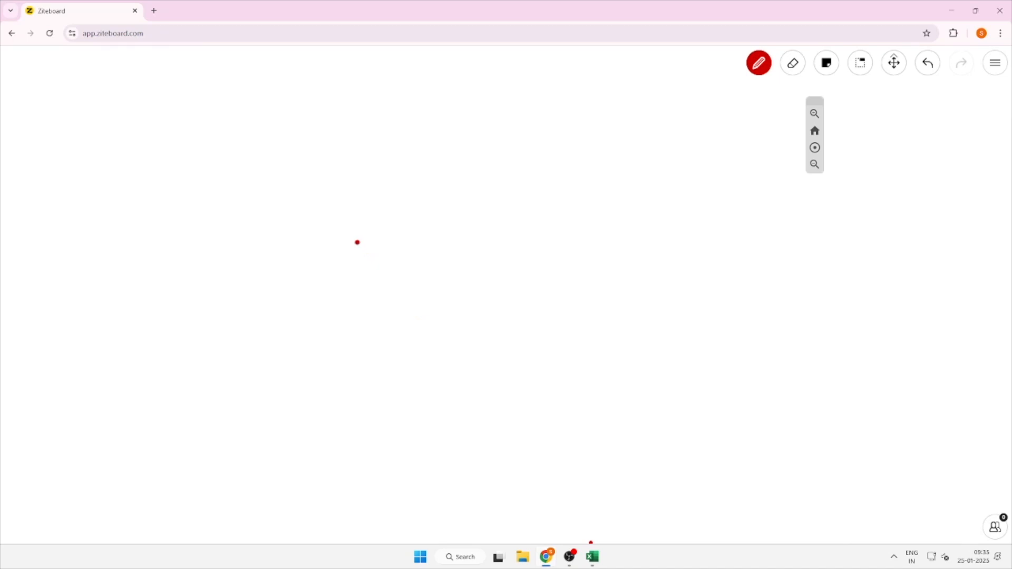
mouse_move(356, 242)
mouse_down()
mouse_move(402, 316)
mouse_move(432, 315)
mouse_up()
mouse_move(363, 246)
mouse_down()
mouse_move(440, 242)
mouse_move(434, 331)
mouse_up()
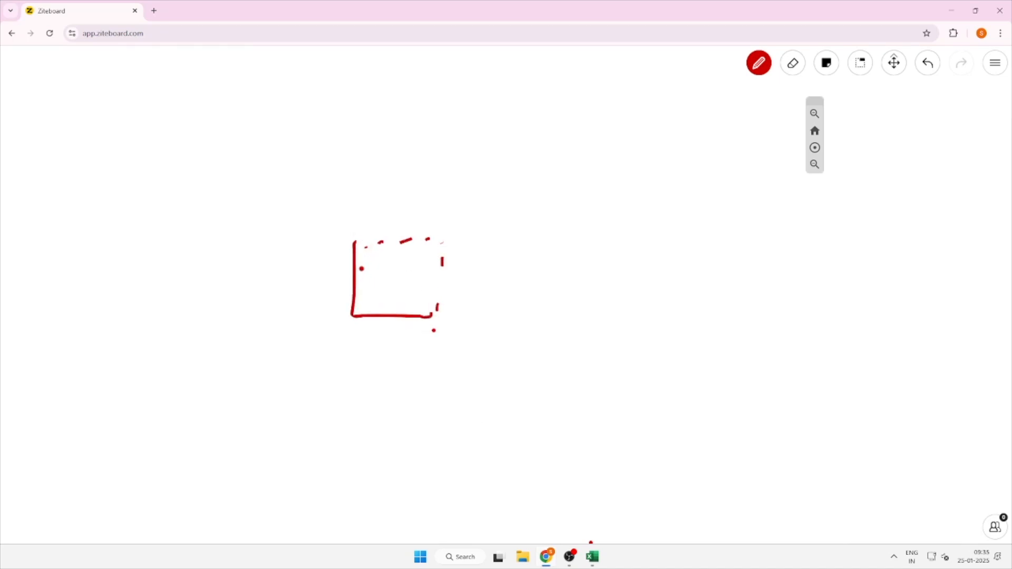
mouse_move(361, 268)
mouse_down()
mouse_move(375, 266)
mouse_move(383, 281)
mouse_move(369, 312)
mouse_up()
drag(354, 349, 343, 381)
mouse_move(363, 377)
mouse_down()
mouse_move(367, 358)
mouse_move(385, 369)
mouse_up()
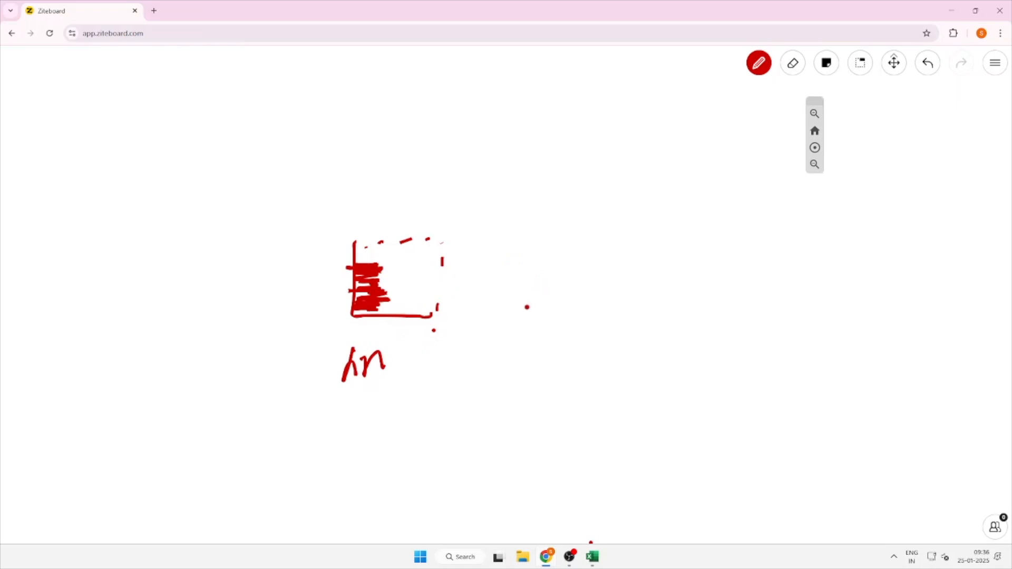
Sketch a second red box beside the first, shaded along its right side and labelled with a handwritten n below
mouse_move(500, 314)
mouse_down()
mouse_move(607, 333)
mouse_move(615, 237)
mouse_up()
drag(556, 222, 495, 319)
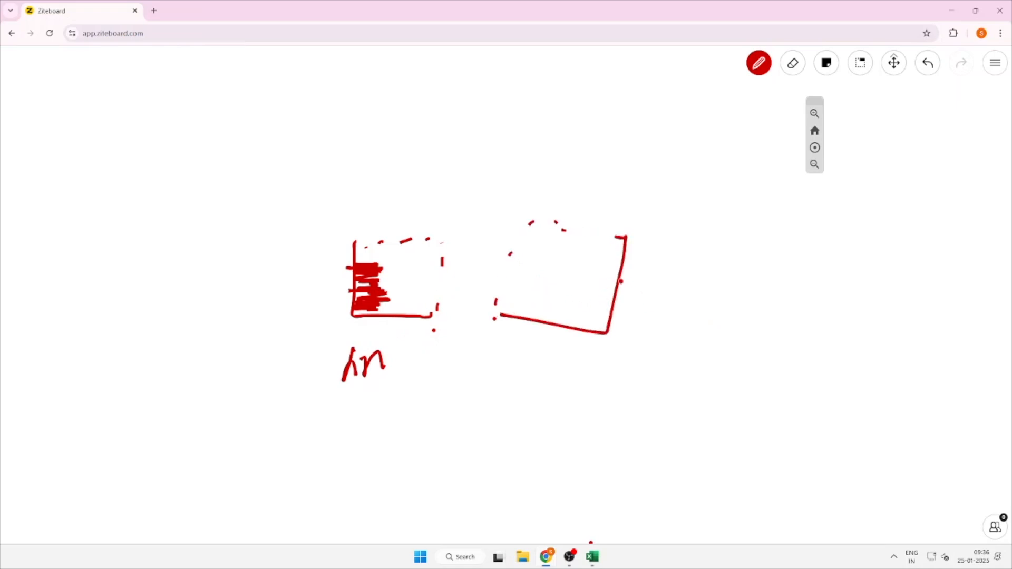
mouse_move(625, 265)
mouse_down()
mouse_move(627, 275)
mouse_move(575, 278)
mouse_move(646, 325)
mouse_up()
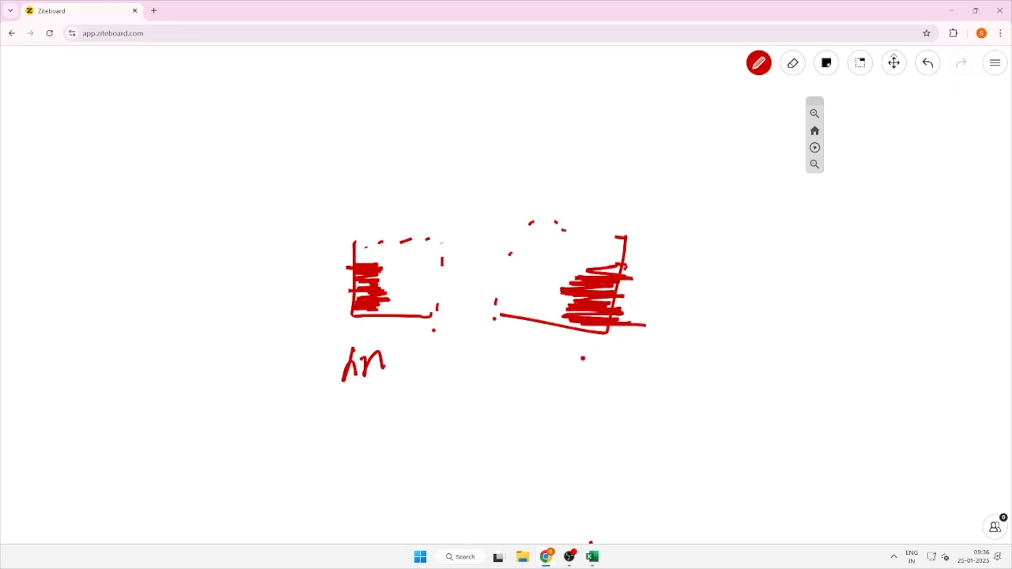
drag(580, 358, 639, 386)
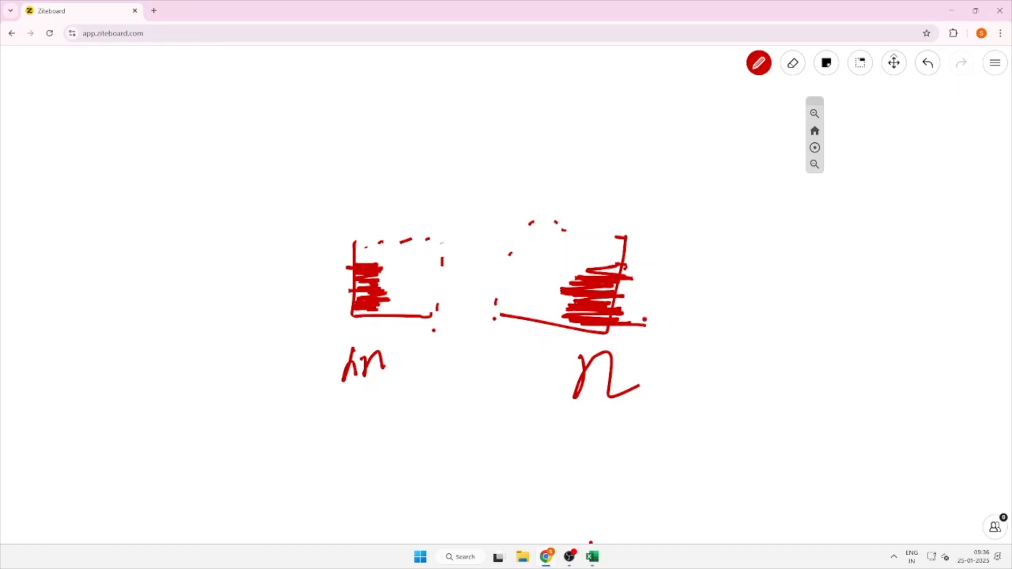
Handwrite a short note beneath the two boxes and the example 2b beside it
mouse_move(422, 429)
mouse_down()
mouse_move(420, 459)
mouse_move(454, 450)
mouse_move(472, 517)
mouse_up()
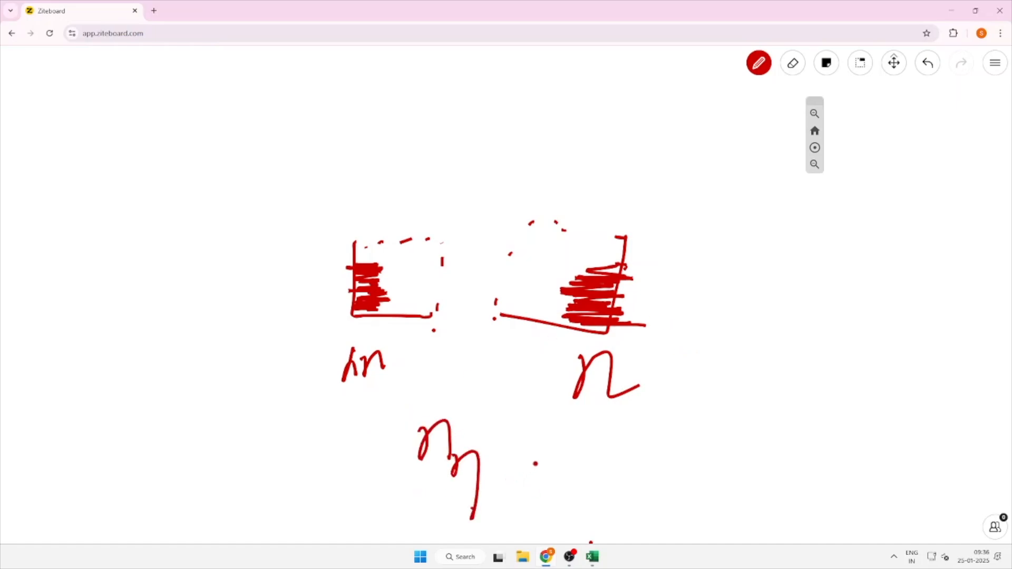
mouse_move(536, 463)
mouse_down()
mouse_move(571, 443)
mouse_move(577, 480)
mouse_move(649, 467)
mouse_up()
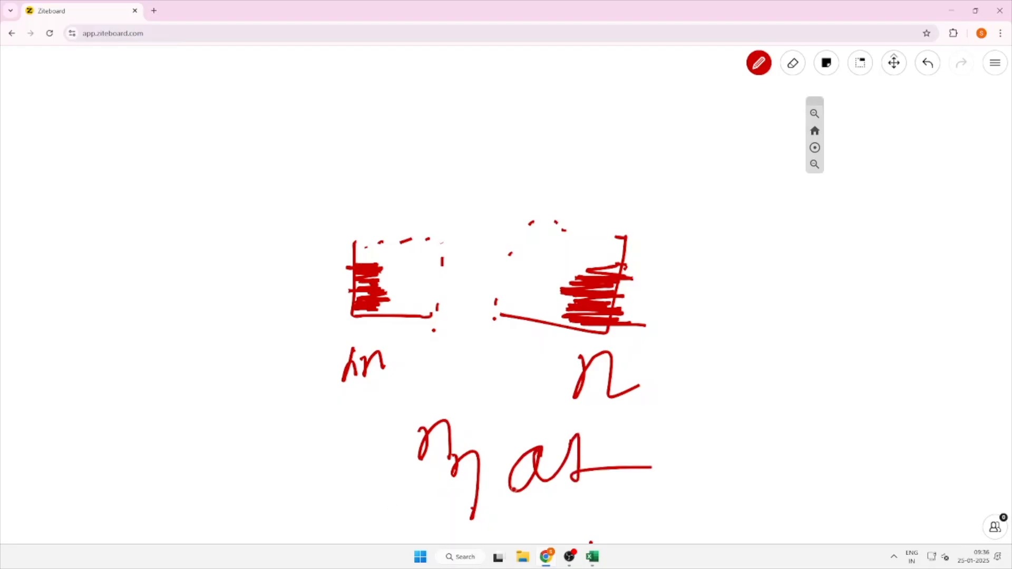
mouse_move(705, 407)
mouse_down()
mouse_move(743, 445)
mouse_move(759, 405)
mouse_up()
drag(776, 442, 743, 419)
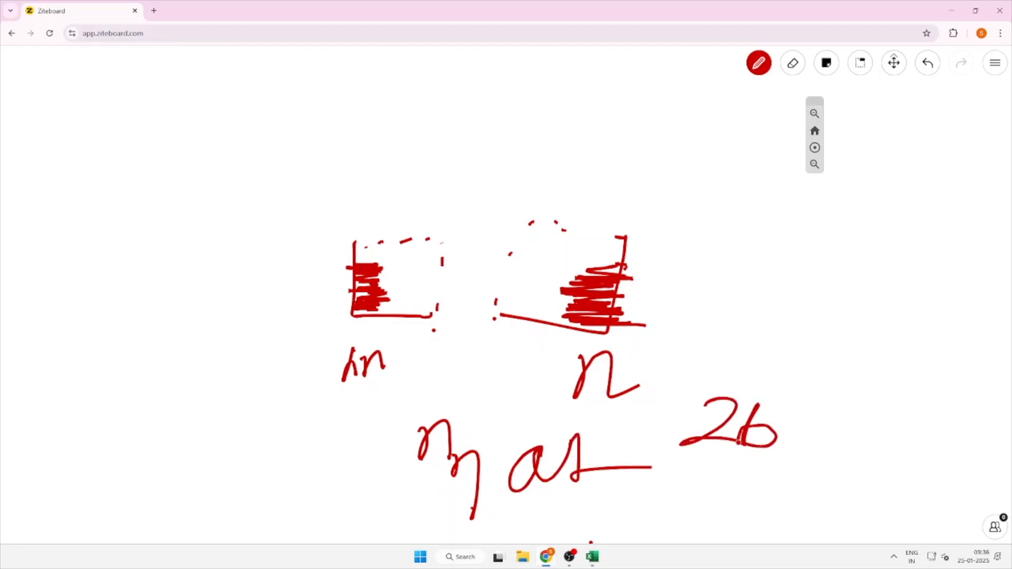
Switch back to the Excel workbook and enter 2b in cell E7 and a2 in cell E8
click(592, 557)
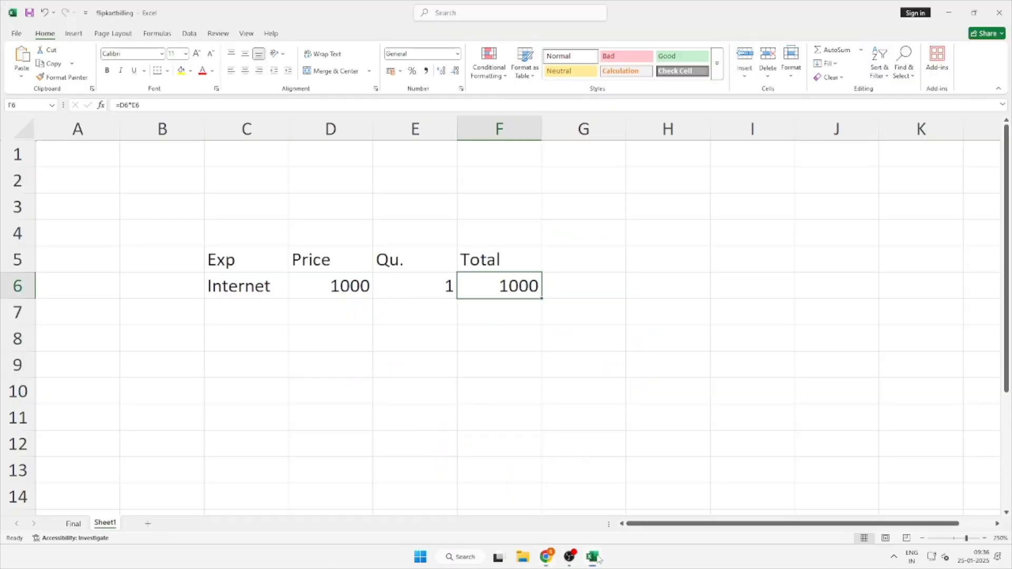
click(437, 312)
text(2)
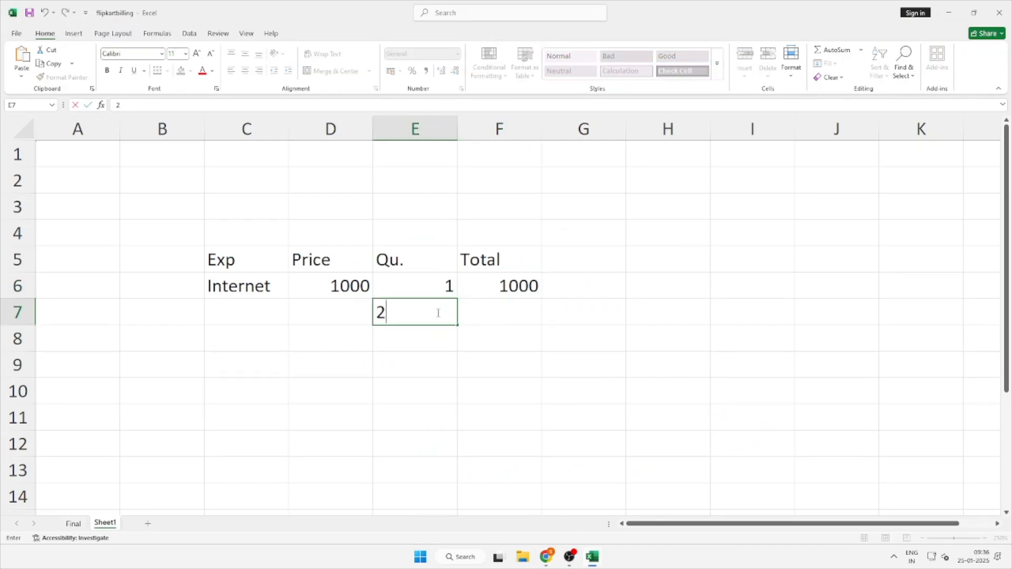
text(b)
key(Return)
text(\)
key(Escape)
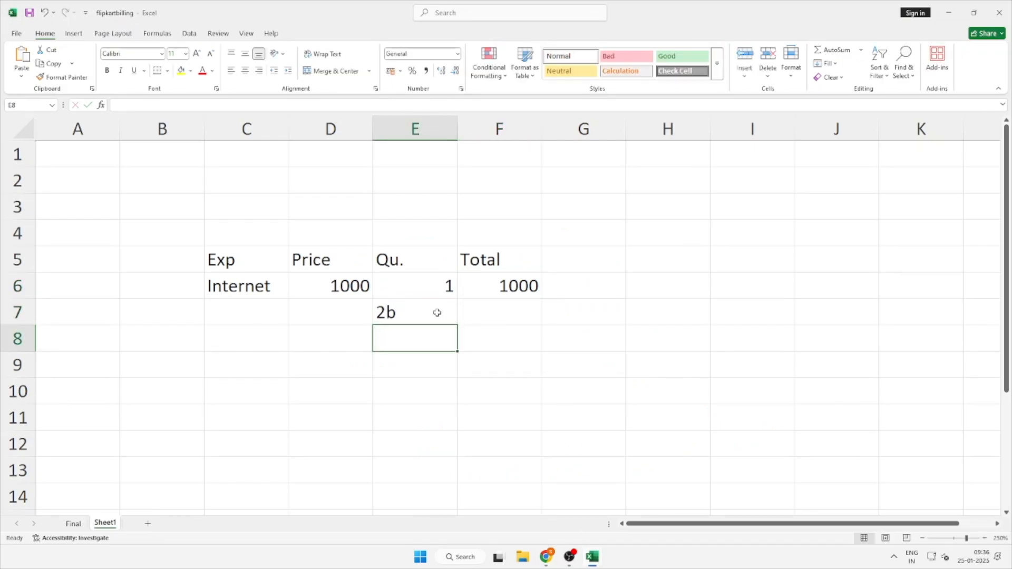
text(a2)
key(Return)
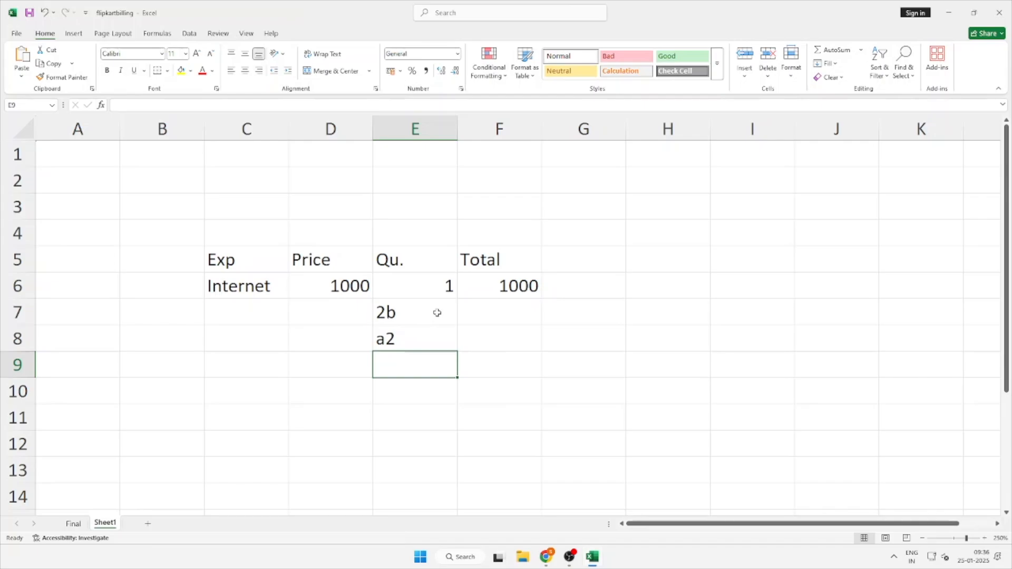
Clear the example entries from cells E7 to E9
key(Up)
key(Up)
key(Up)
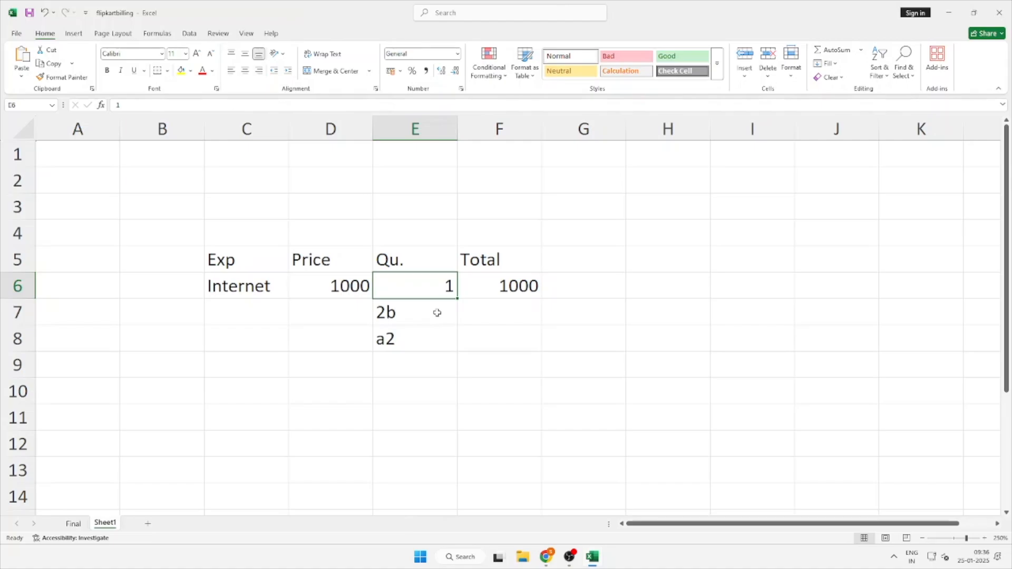
key(Down)
key(shift+Down)
key(shift+Down)
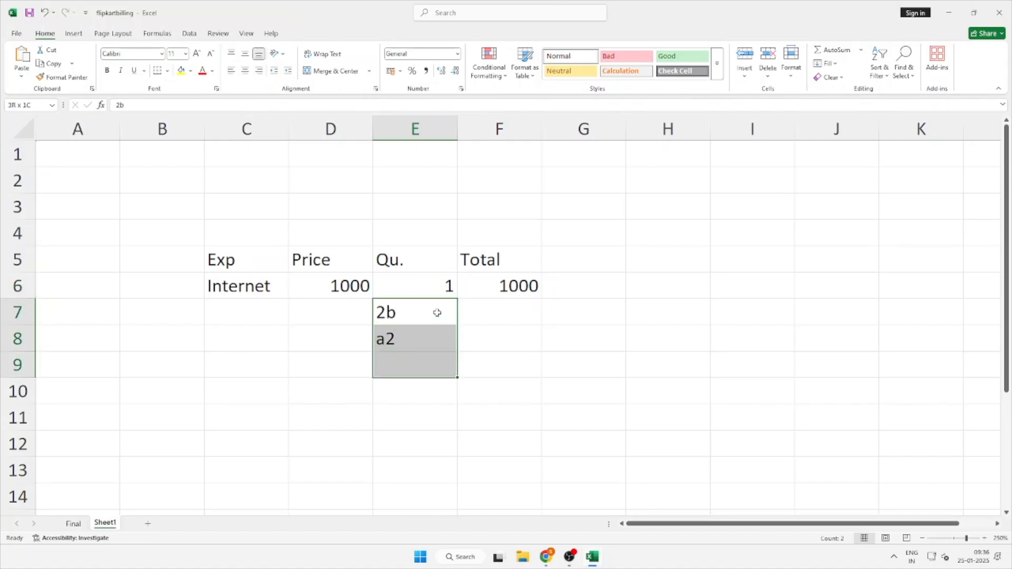
key(Delete)
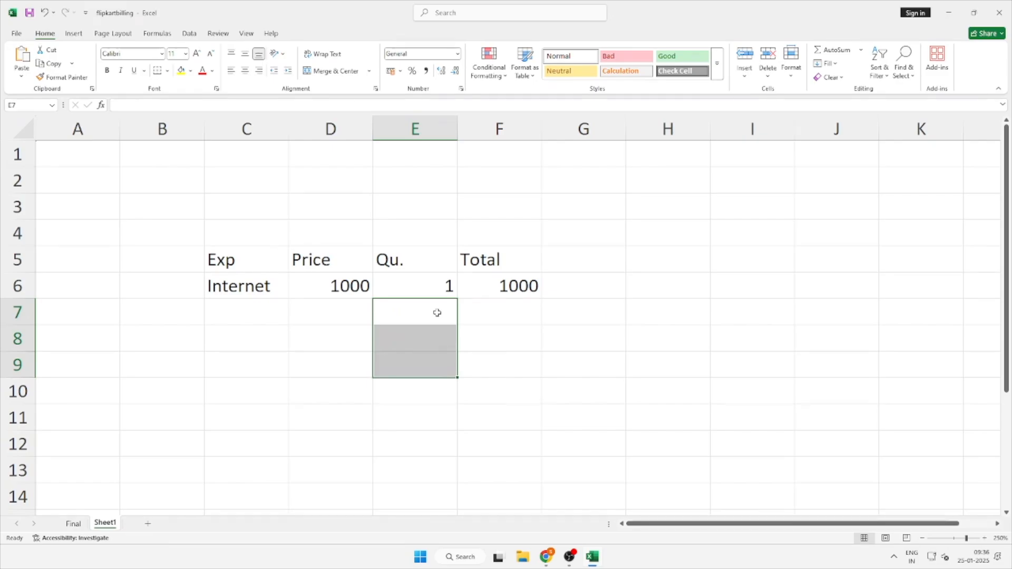
Turn the quantity in cell E6 into text by putting an apostrophe in front of the 1
key(Up)
key(Right)
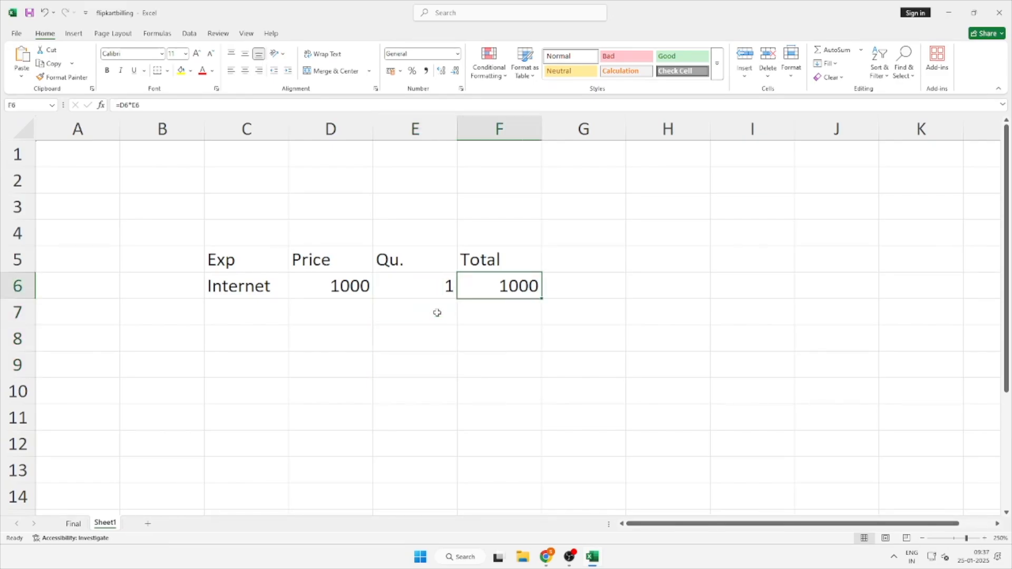
key(Left)
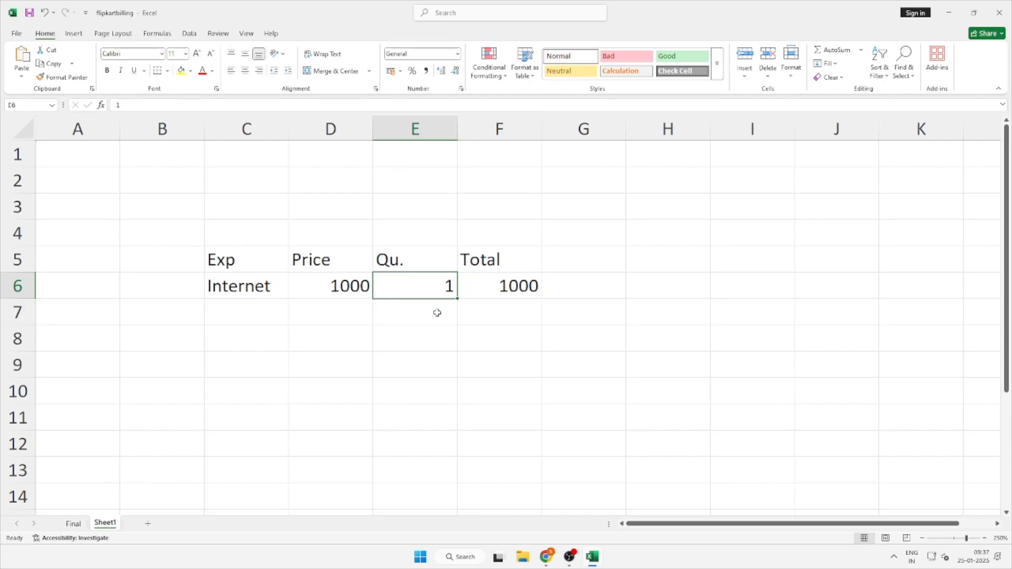
key(F2)
key(Left)
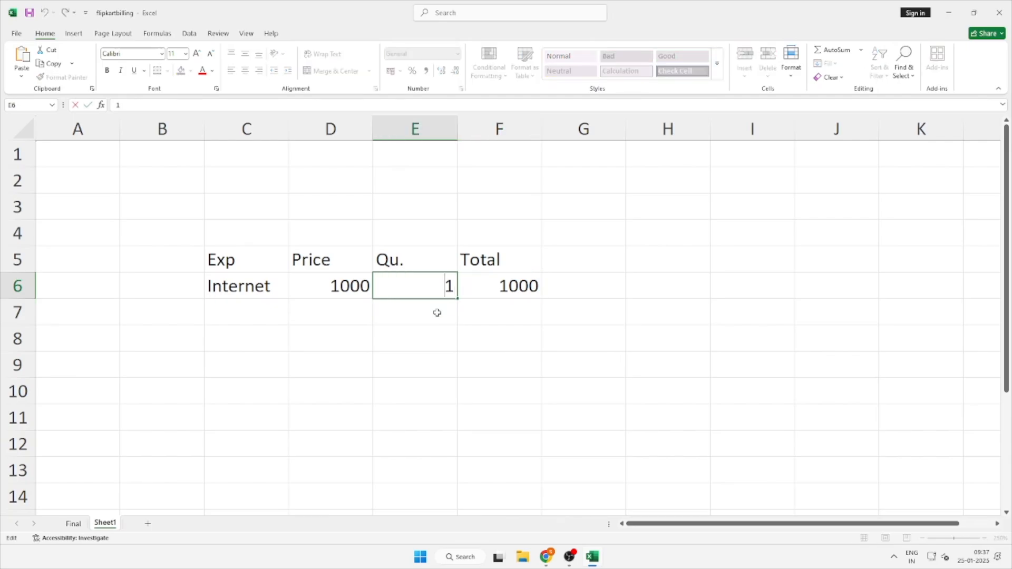
text(')
key(Return)
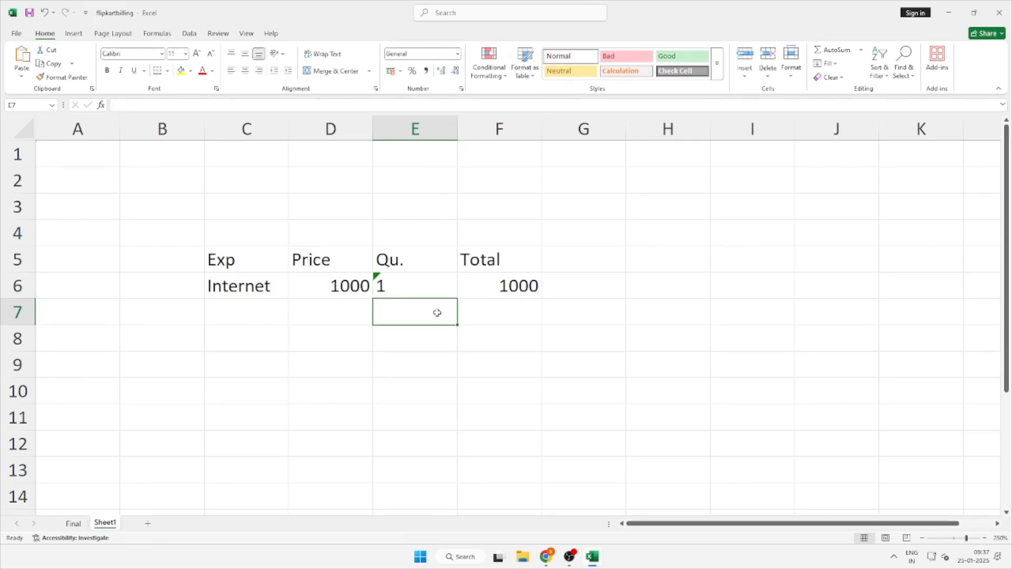
Convert the text quantity in cell E6 back to a number through its error-checking options
click(375, 285)
double_click(371, 286)
click(375, 285)
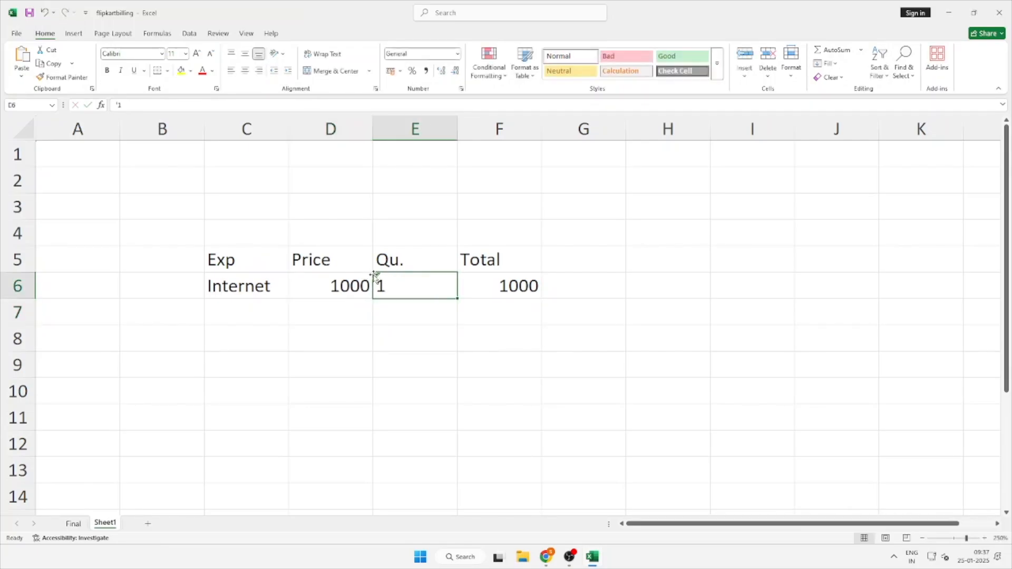
click(367, 357)
click(363, 284)
click(375, 280)
click(362, 279)
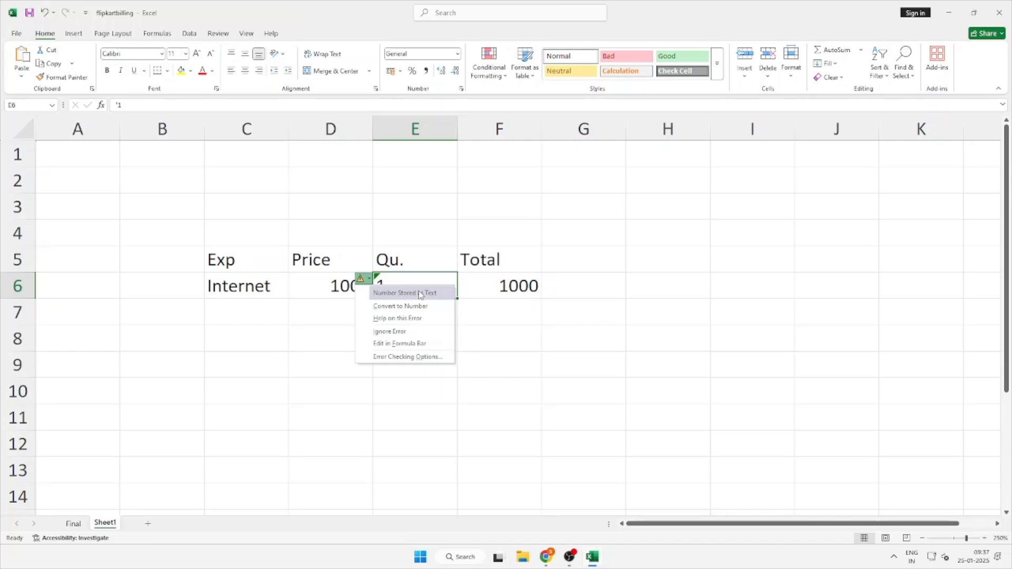
click(408, 307)
click(408, 312)
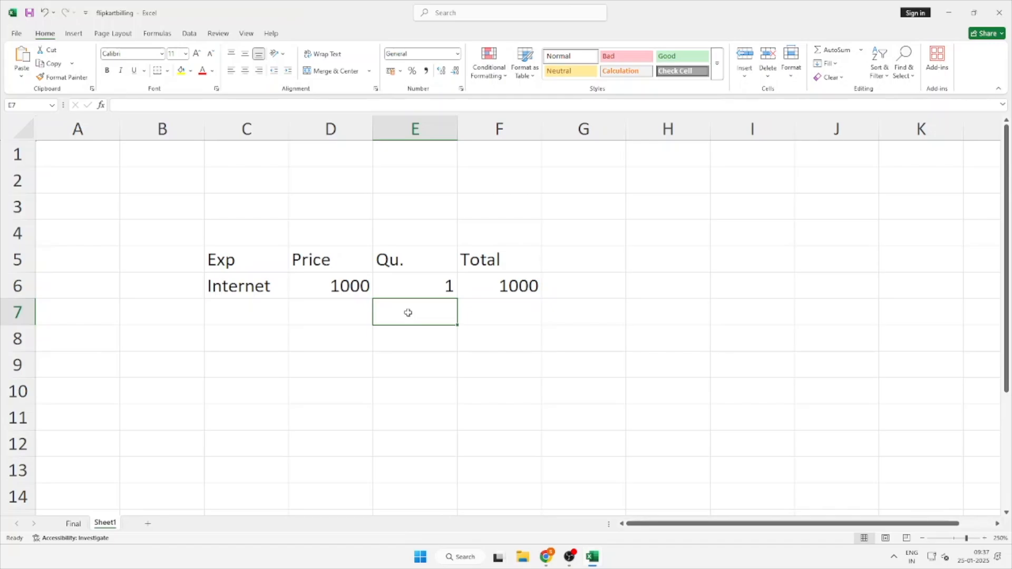
Select the expense table C5:F6 and widen column E to more than twice its width
key(Up)
key(Up)
key(Left)
key(Left)
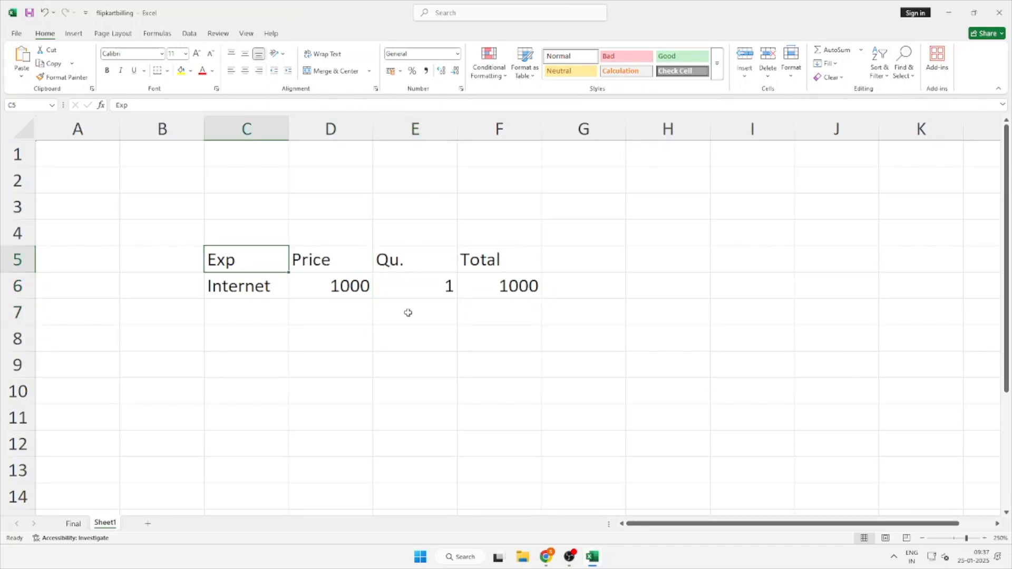
key(shift+Down)
key(shift+Right)
key(shift+Right)
key(shift+Right)
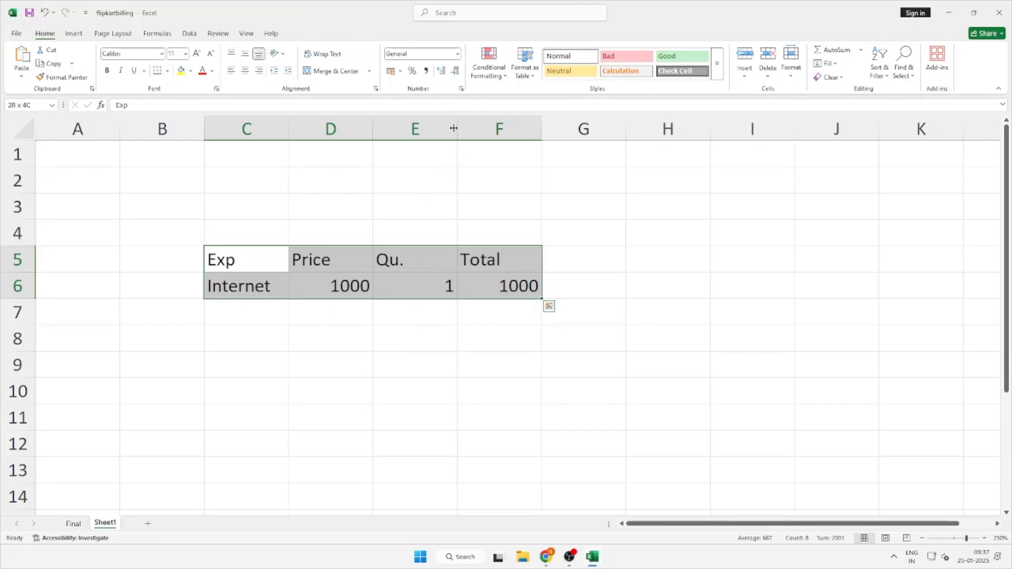
drag(456, 129, 601, 124)
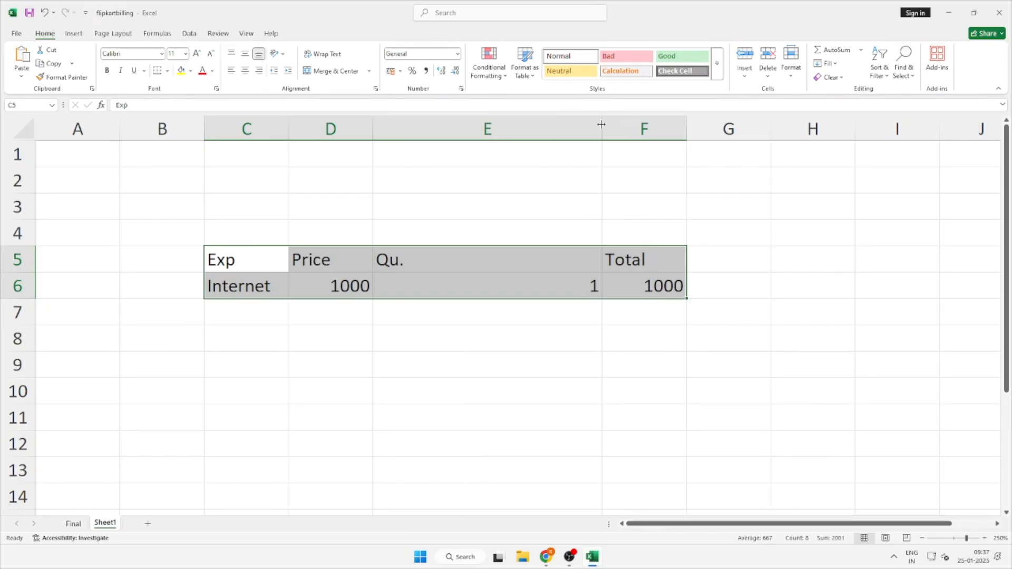
AutoFit the column widths of the selected table
key(alt)
key(Escape)
key(alt+h)
key(o)
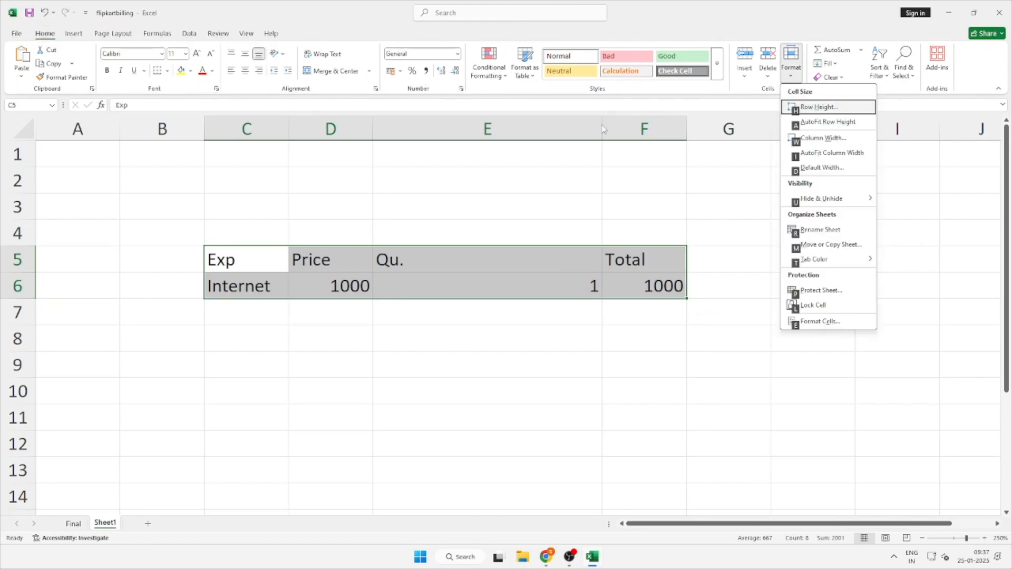
key(i)
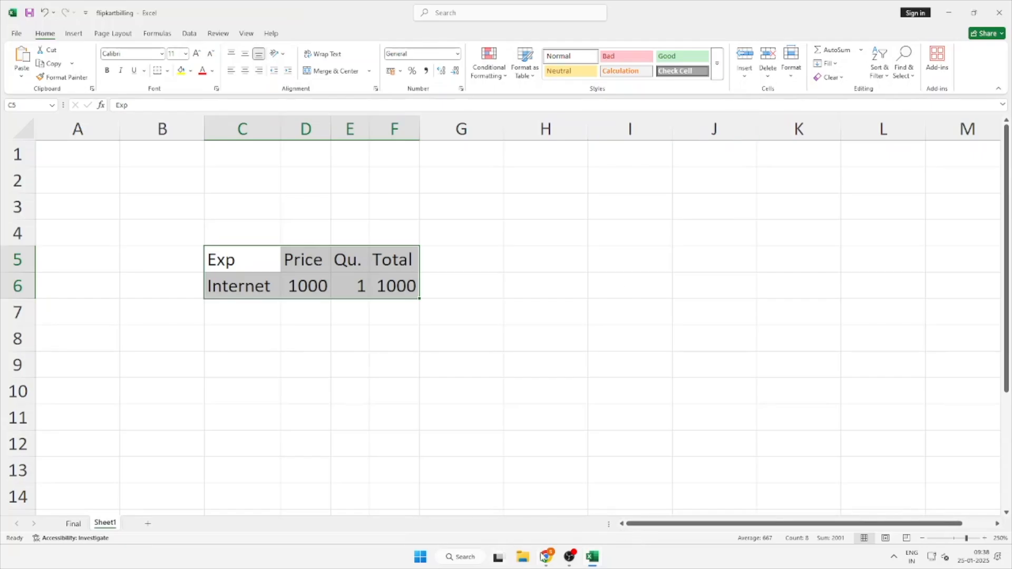
Switch to the Ziteboard whiteboard in Chrome and handwrite Alt + H with an arrow to O above the two boxes
key(alt+Tab)
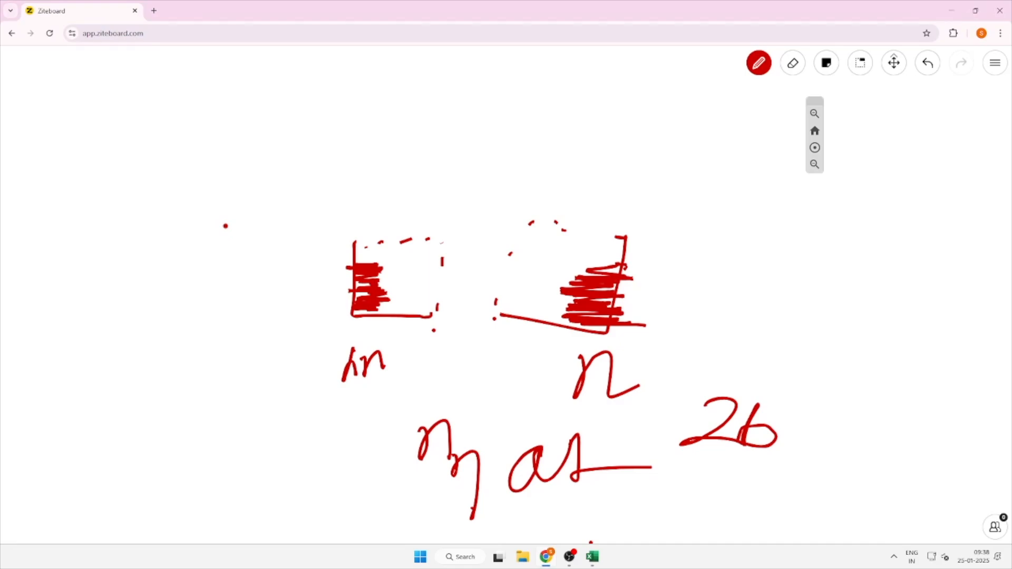
mouse_move(225, 226)
mouse_down()
mouse_move(217, 260)
mouse_move(249, 238)
mouse_up()
drag(221, 227, 272, 211)
drag(294, 174, 288, 220)
drag(325, 157, 322, 190)
drag(321, 184, 389, 174)
mouse_move(376, 168)
mouse_down()
mouse_move(444, 156)
mouse_move(442, 175)
mouse_up()
mouse_move(476, 130)
mouse_down()
mouse_move(473, 168)
mouse_move(490, 149)
mouse_move(551, 148)
mouse_up()
mouse_move(551, 148)
mouse_down()
mouse_move(532, 129)
mouse_move(522, 170)
mouse_up()
mouse_move(598, 145)
mouse_down()
mouse_move(565, 160)
mouse_move(596, 143)
mouse_up()
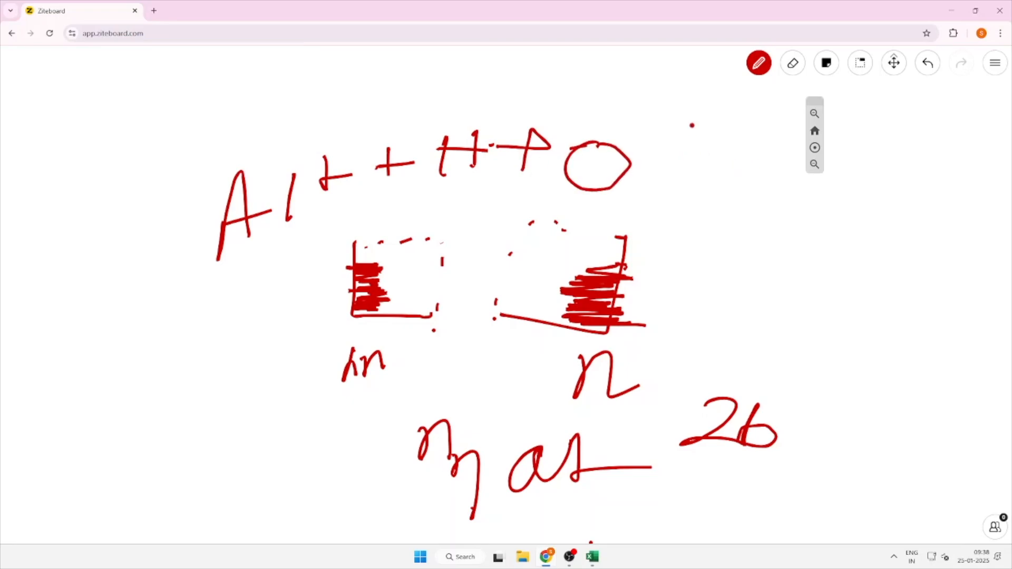
Extend the handwritten shortcut with + I, underline it and mark its keys with ticks
drag(692, 127, 675, 173)
mouse_move(663, 152)
mouse_down()
mouse_move(723, 150)
mouse_move(741, 165)
mouse_up()
drag(719, 136, 795, 149)
drag(701, 193, 764, 194)
mouse_move(759, 205)
mouse_down()
mouse_move(289, 172)
mouse_move(311, 94)
mouse_up()
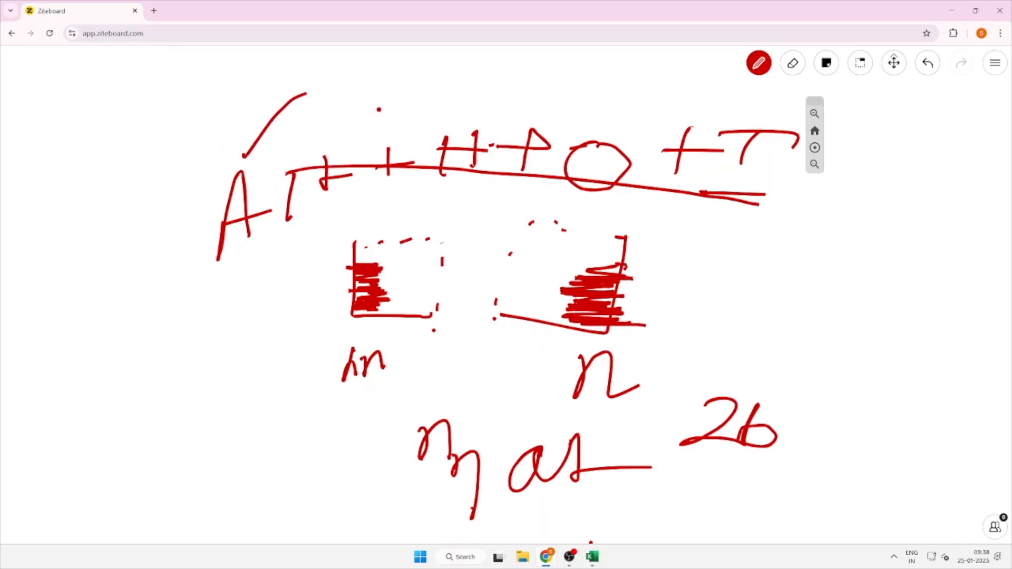
drag(445, 141, 555, 118)
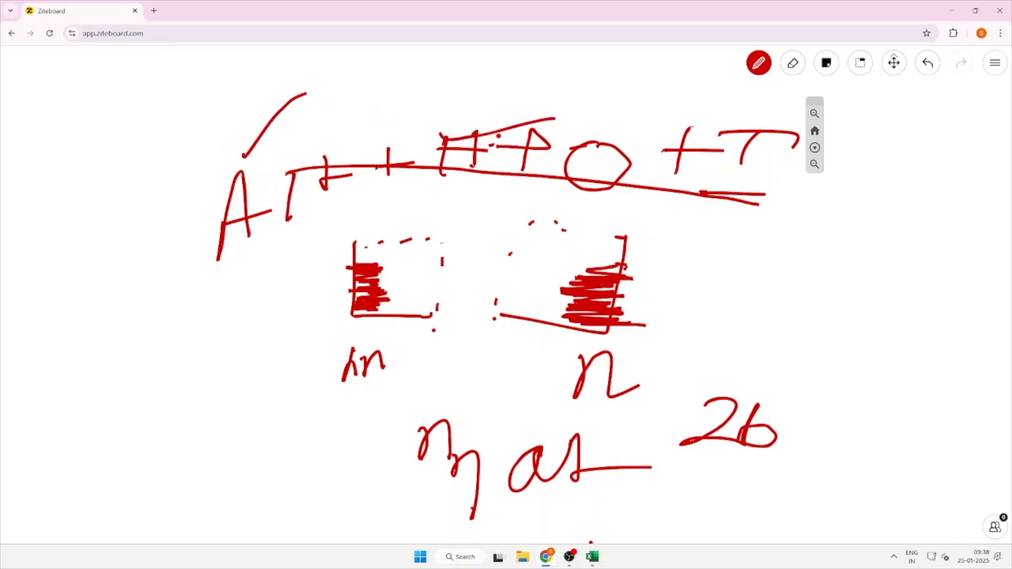
drag(611, 104, 814, 60)
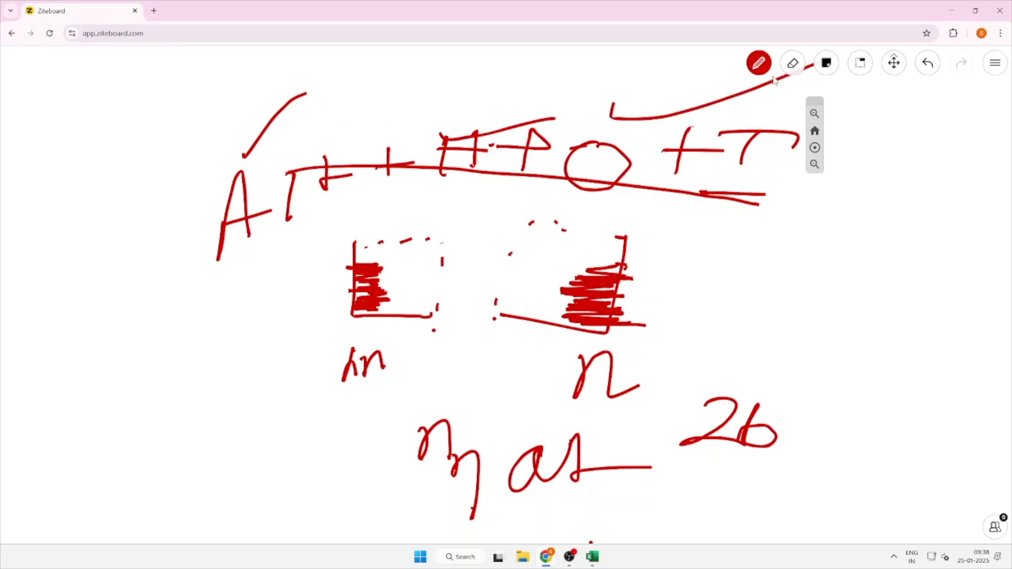
drag(771, 91, 882, 74)
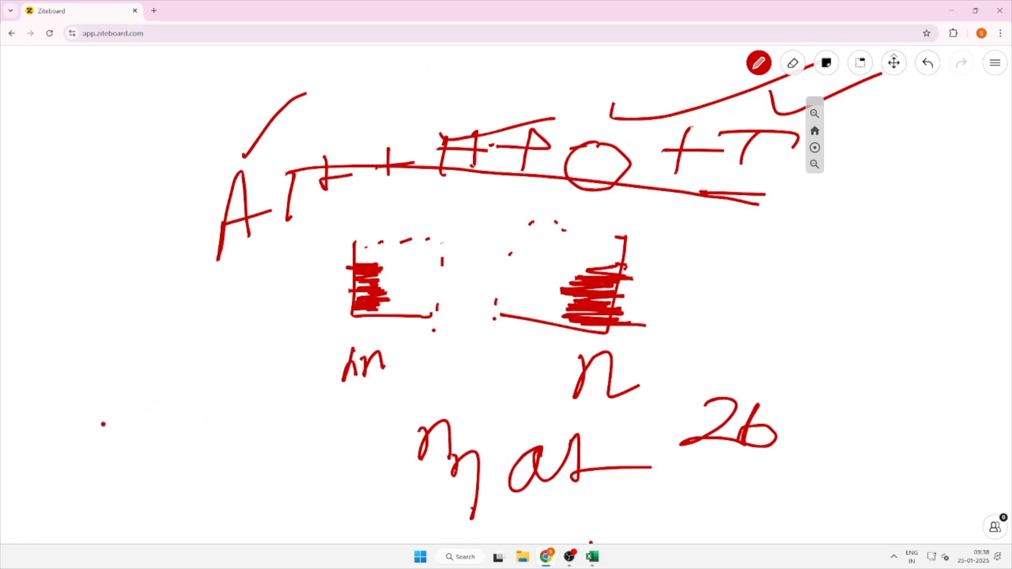
Sketch an arch and a wavy line beside the lower note, and handwrite a boxed Ctrl + arrow note above them
mouse_move(102, 446)
mouse_down()
mouse_move(125, 432)
mouse_move(127, 441)
mouse_move(171, 449)
mouse_move(193, 379)
mouse_move(233, 430)
mouse_move(180, 419)
mouse_move(184, 405)
mouse_move(179, 422)
mouse_move(181, 408)
mouse_up()
mouse_move(219, 482)
mouse_down()
mouse_move(269, 485)
mouse_move(318, 459)
mouse_move(359, 464)
mouse_move(364, 491)
mouse_up()
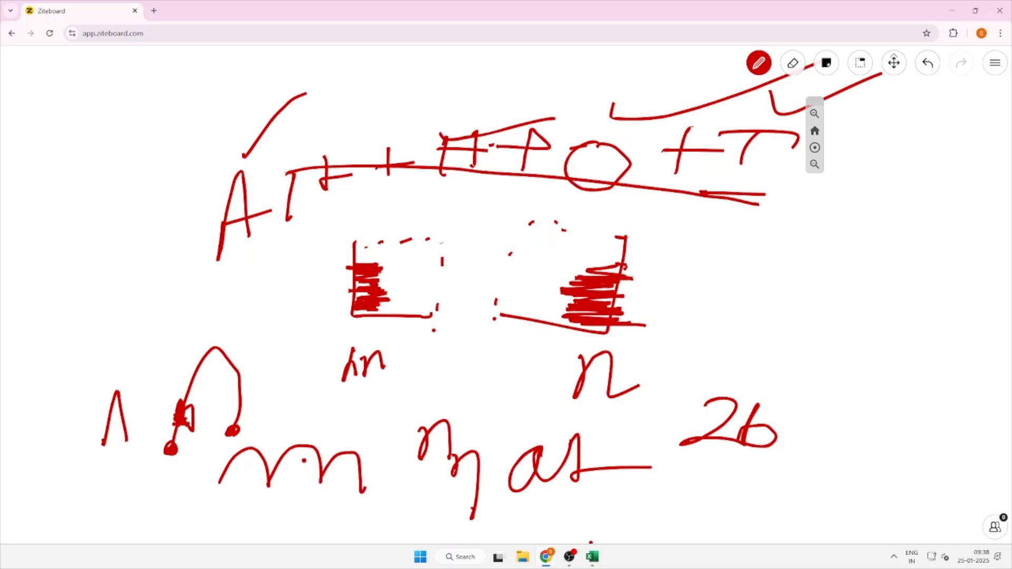
click(80, 314)
click(77, 285)
drag(53, 325, 87, 332)
mouse_move(109, 290)
mouse_down()
mouse_move(99, 316)
mouse_move(110, 317)
mouse_up()
drag(122, 293, 129, 308)
drag(152, 277, 149, 304)
mouse_move(182, 269)
mouse_down()
mouse_move(180, 294)
mouse_move(197, 287)
mouse_up()
mouse_move(212, 285)
mouse_down()
mouse_move(209, 306)
mouse_move(232, 285)
mouse_up()
drag(204, 304, 220, 306)
drag(161, 355, 188, 331)
mouse_move(188, 332)
mouse_down()
mouse_move(203, 335)
mouse_move(229, 316)
mouse_up()
click(231, 309)
mouse_move(253, 266)
mouse_down()
mouse_move(150, 236)
mouse_move(125, 340)
mouse_move(265, 257)
mouse_up()
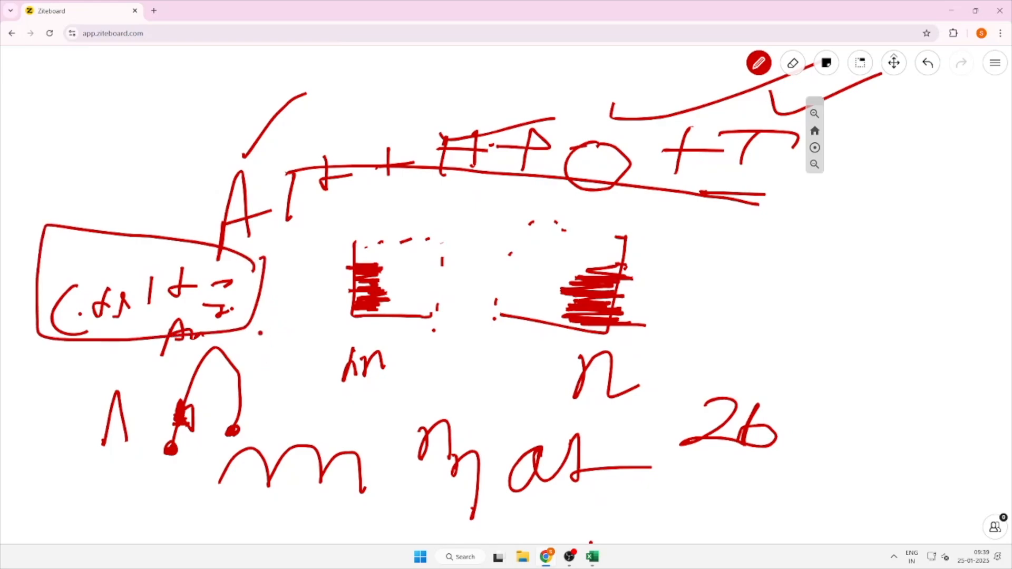
Handwrite Key with a small mark beside the boxed note, and draw a thick red line under the Alt shortcut
mouse_move(264, 314)
mouse_down()
mouse_move(256, 345)
mouse_move(289, 340)
mouse_move(310, 322)
mouse_move(301, 356)
mouse_up()
click(253, 367)
mouse_move(266, 377)
mouse_down()
mouse_move(281, 358)
mouse_move(275, 363)
mouse_up()
drag(278, 365, 294, 364)
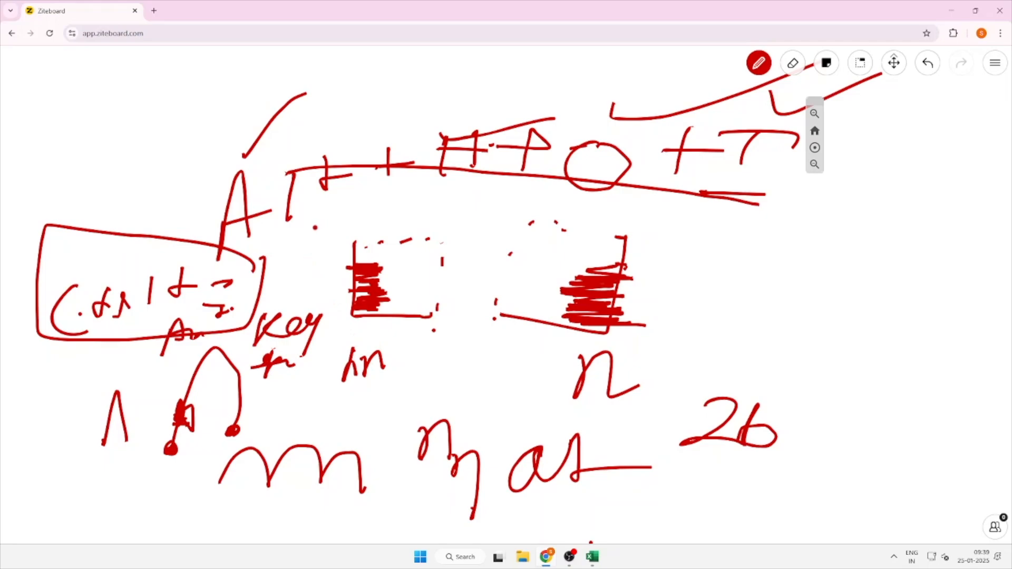
mouse_move(300, 228)
mouse_down()
mouse_move(371, 221)
mouse_move(393, 207)
mouse_move(368, 212)
mouse_up()
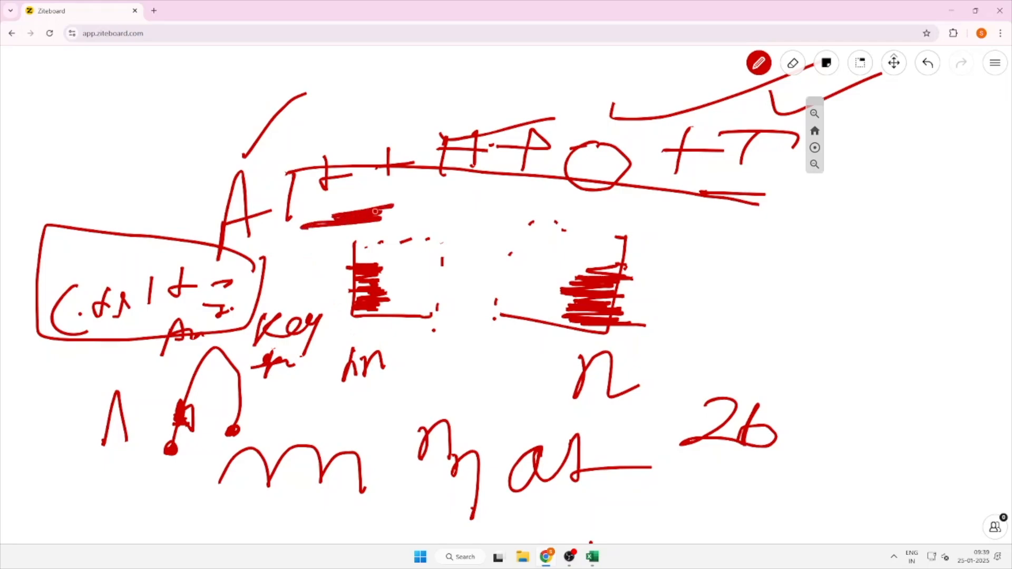
Switch back to the Excel workbook and apply All Borders to the selected table C5:F6
key(alt+Tab)
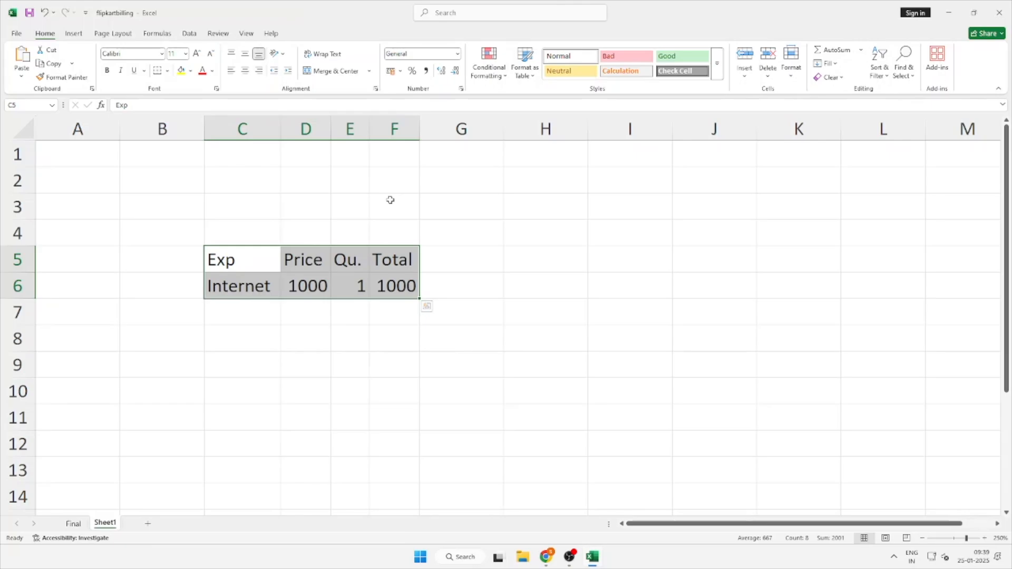
key(alt)
key(b)
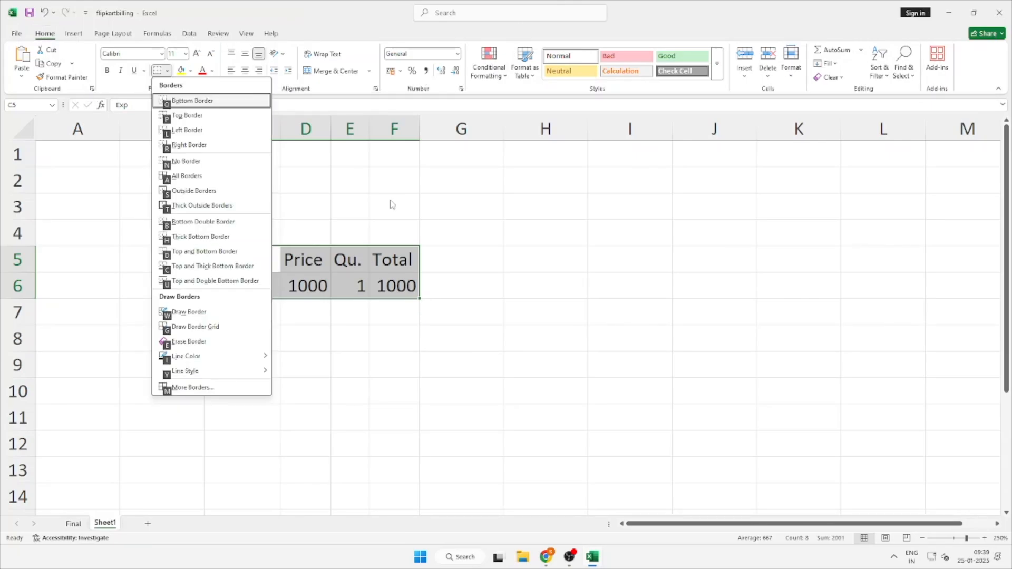
key(a)
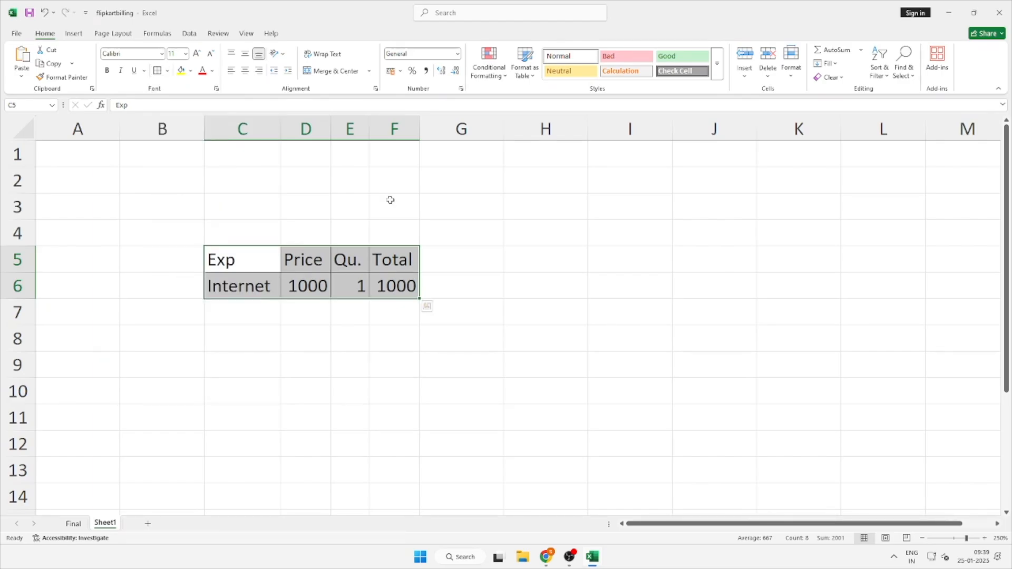
Apply Thick Outside Borders to the table and deselect it by moving to cell E5
key(alt)
key(h)
key(b)
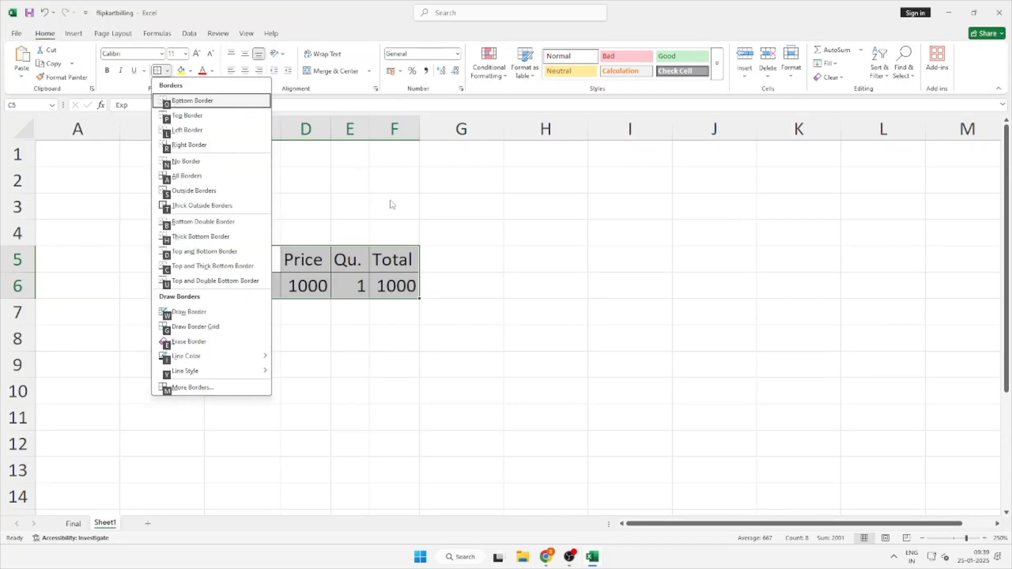
key(t)
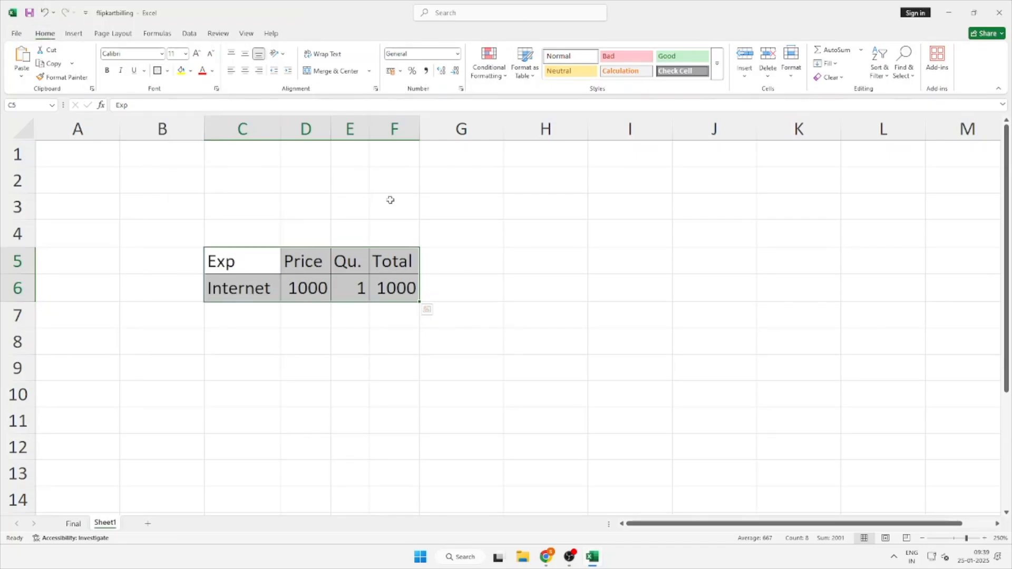
key(Right)
key(Right)
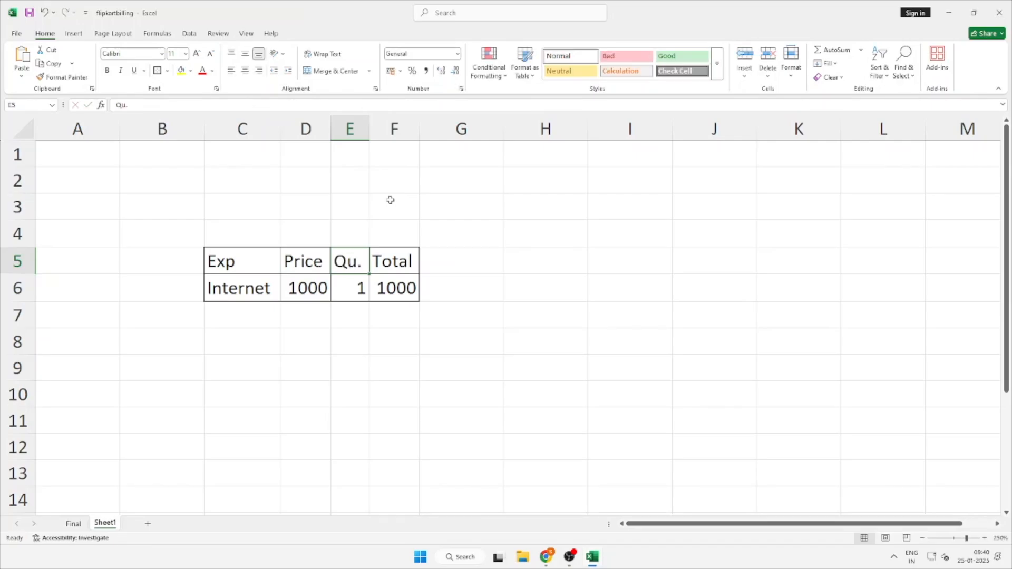
text(ś)
key(Escape)
click(16, 33)
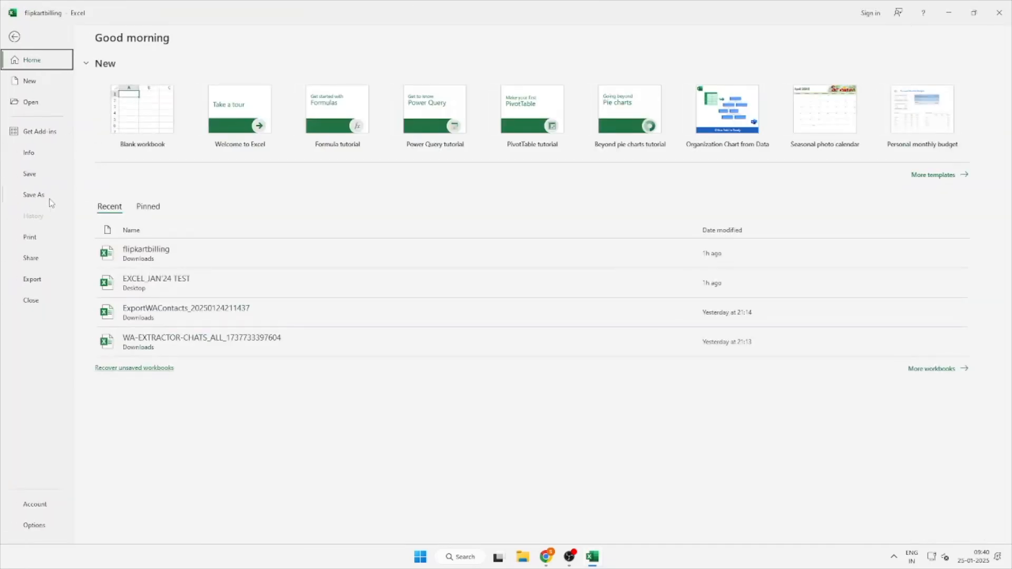
click(51, 202)
key(Escape)
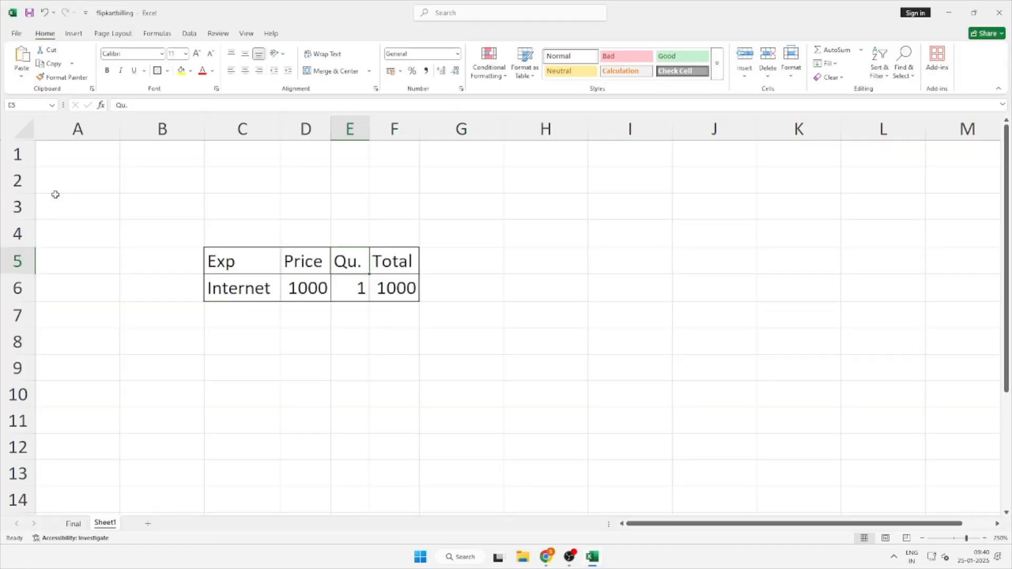
Open the Save As dialog for the flipkartbilling workbook in Downloads and choose Excel Macro-Enabled Workbook as the file type
click(16, 33)
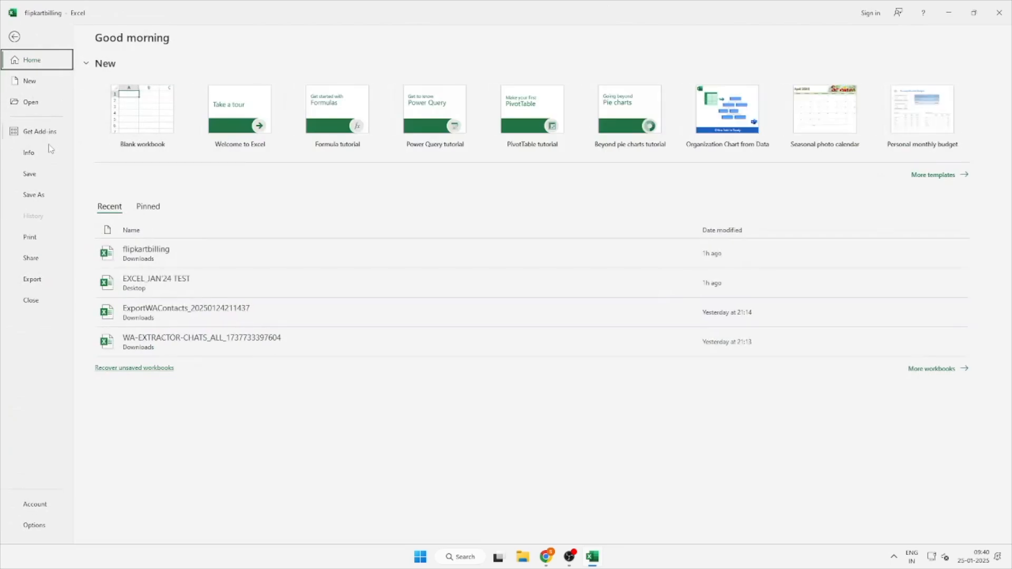
click(45, 195)
click(142, 258)
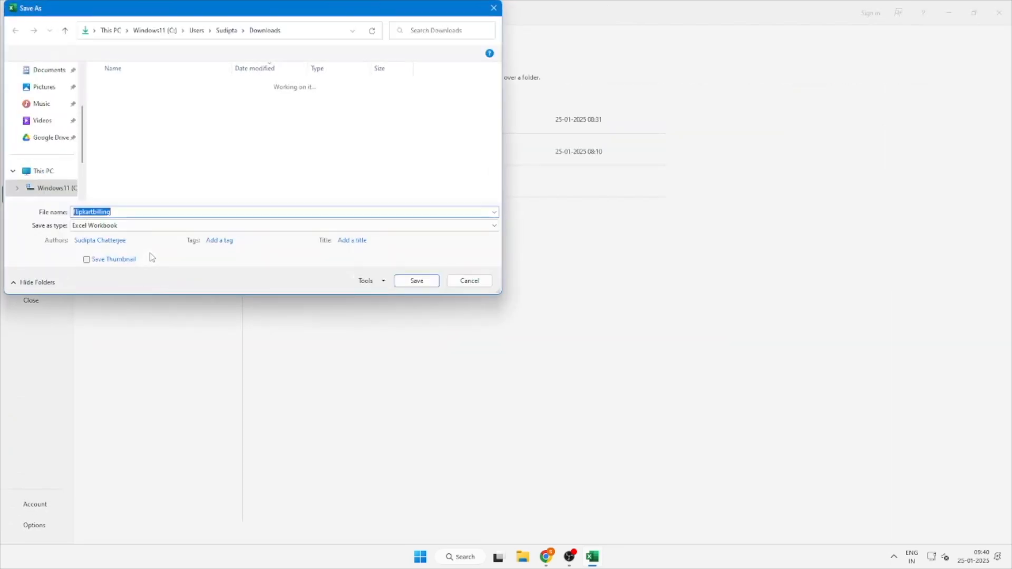
click(135, 227)
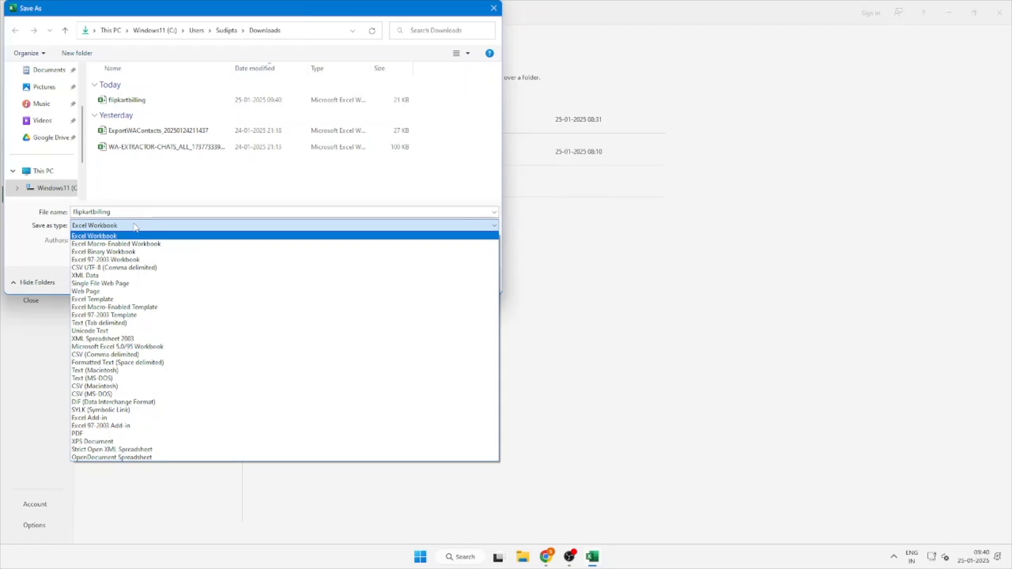
key(Down)
key(Down)
key(Down)
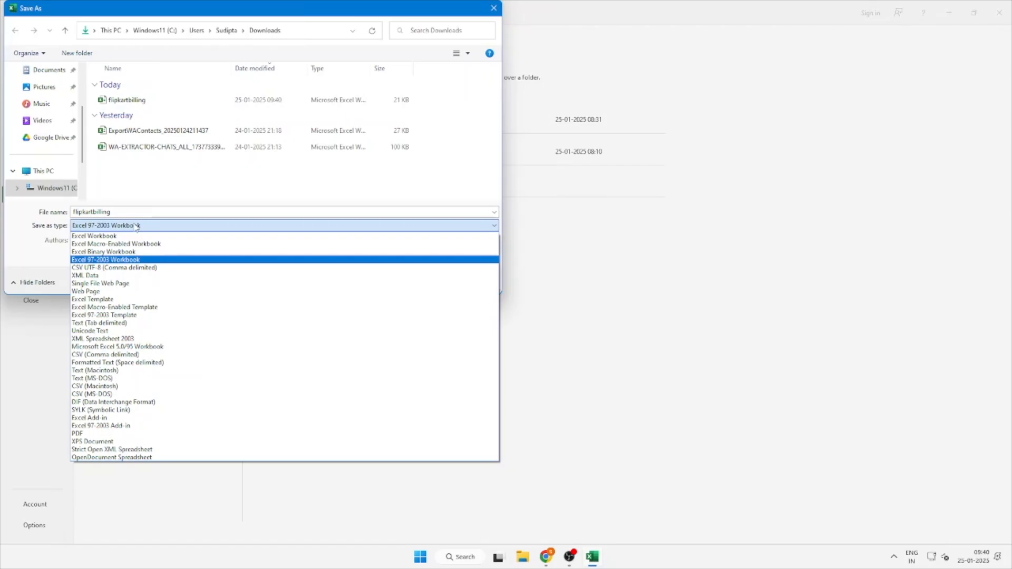
key(Up)
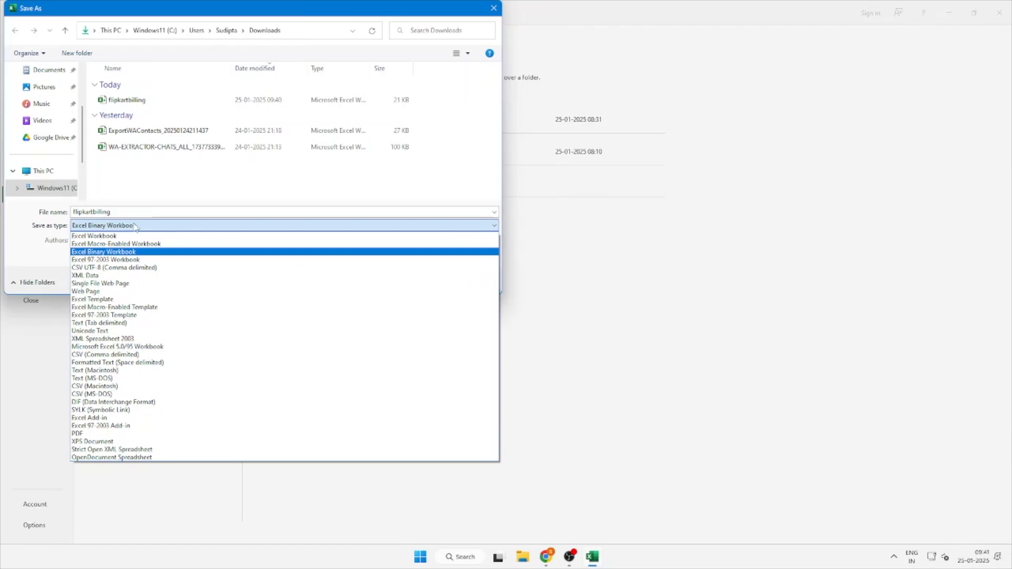
key(Up)
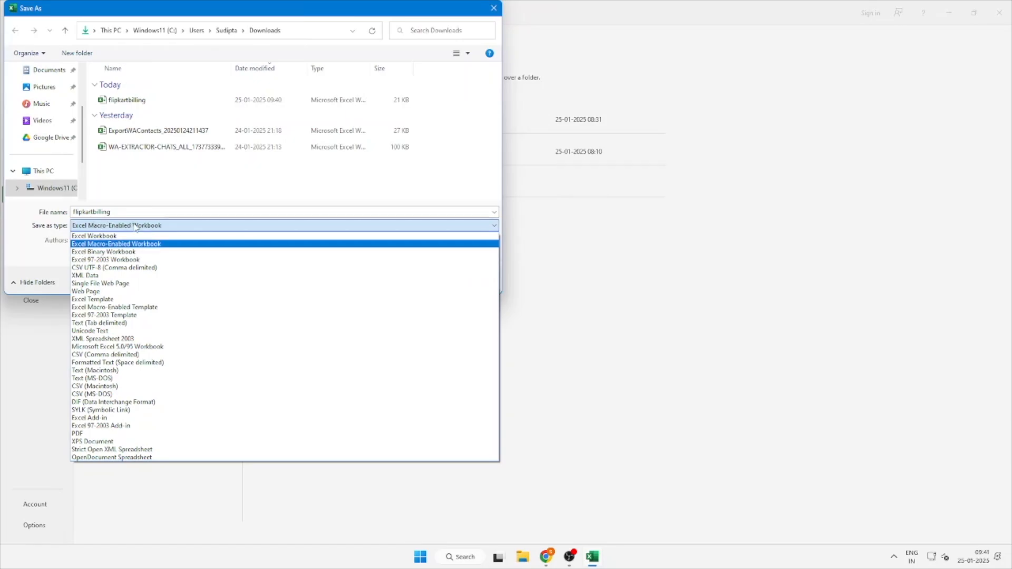